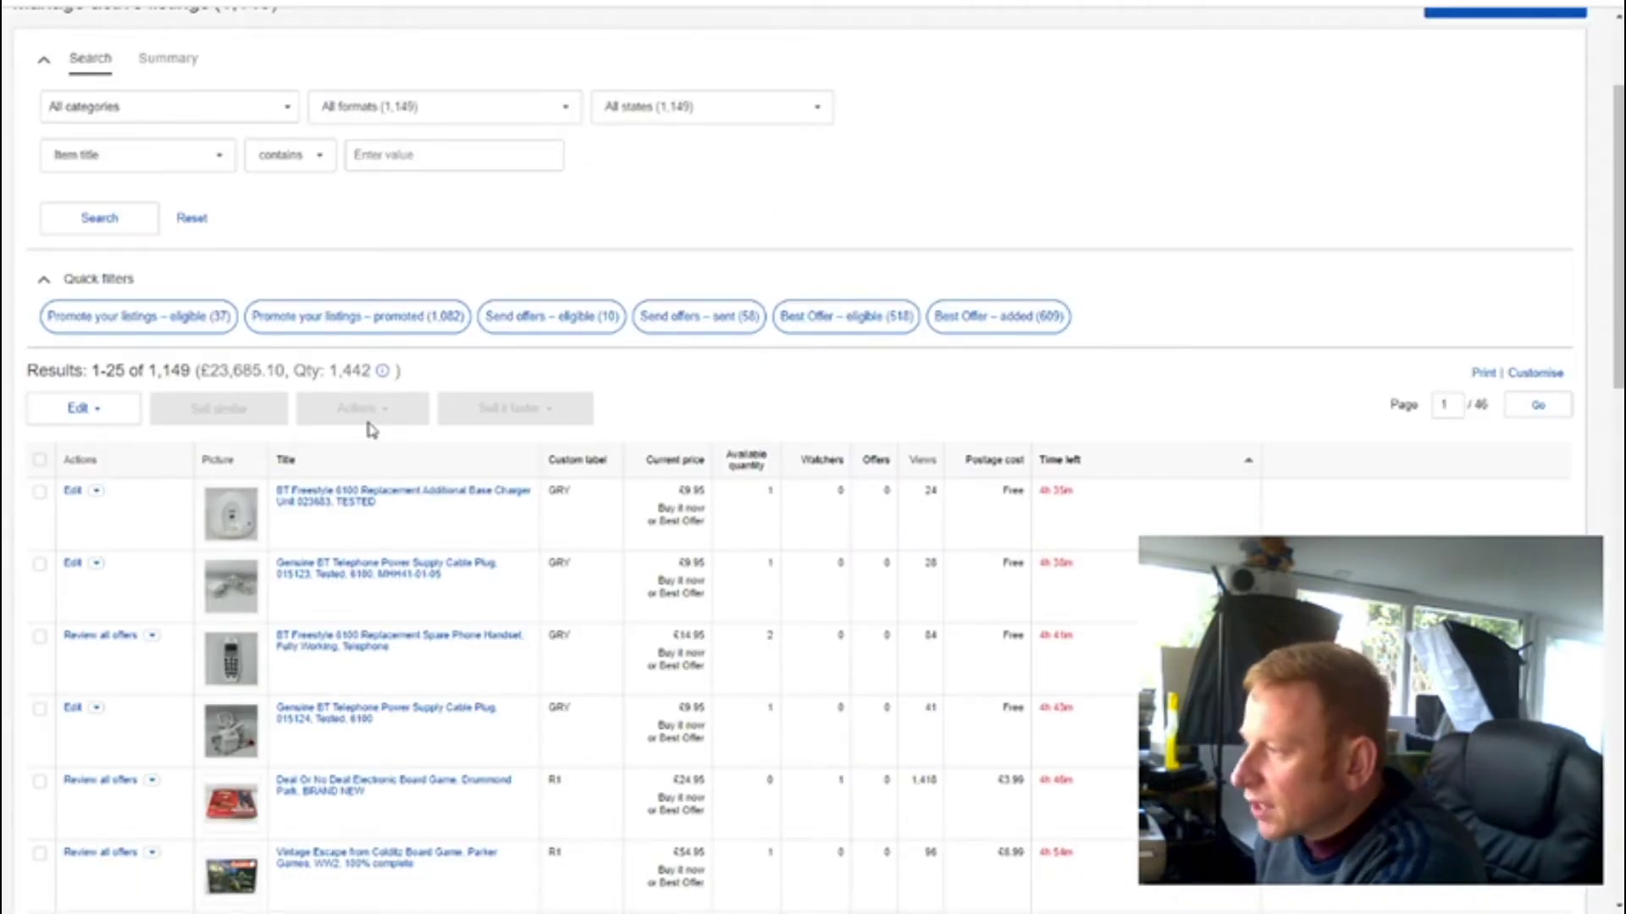
- Sort the active listings by time left, soonest ending first, and examine the listings about to end
drag(380, 430, 2, 400)
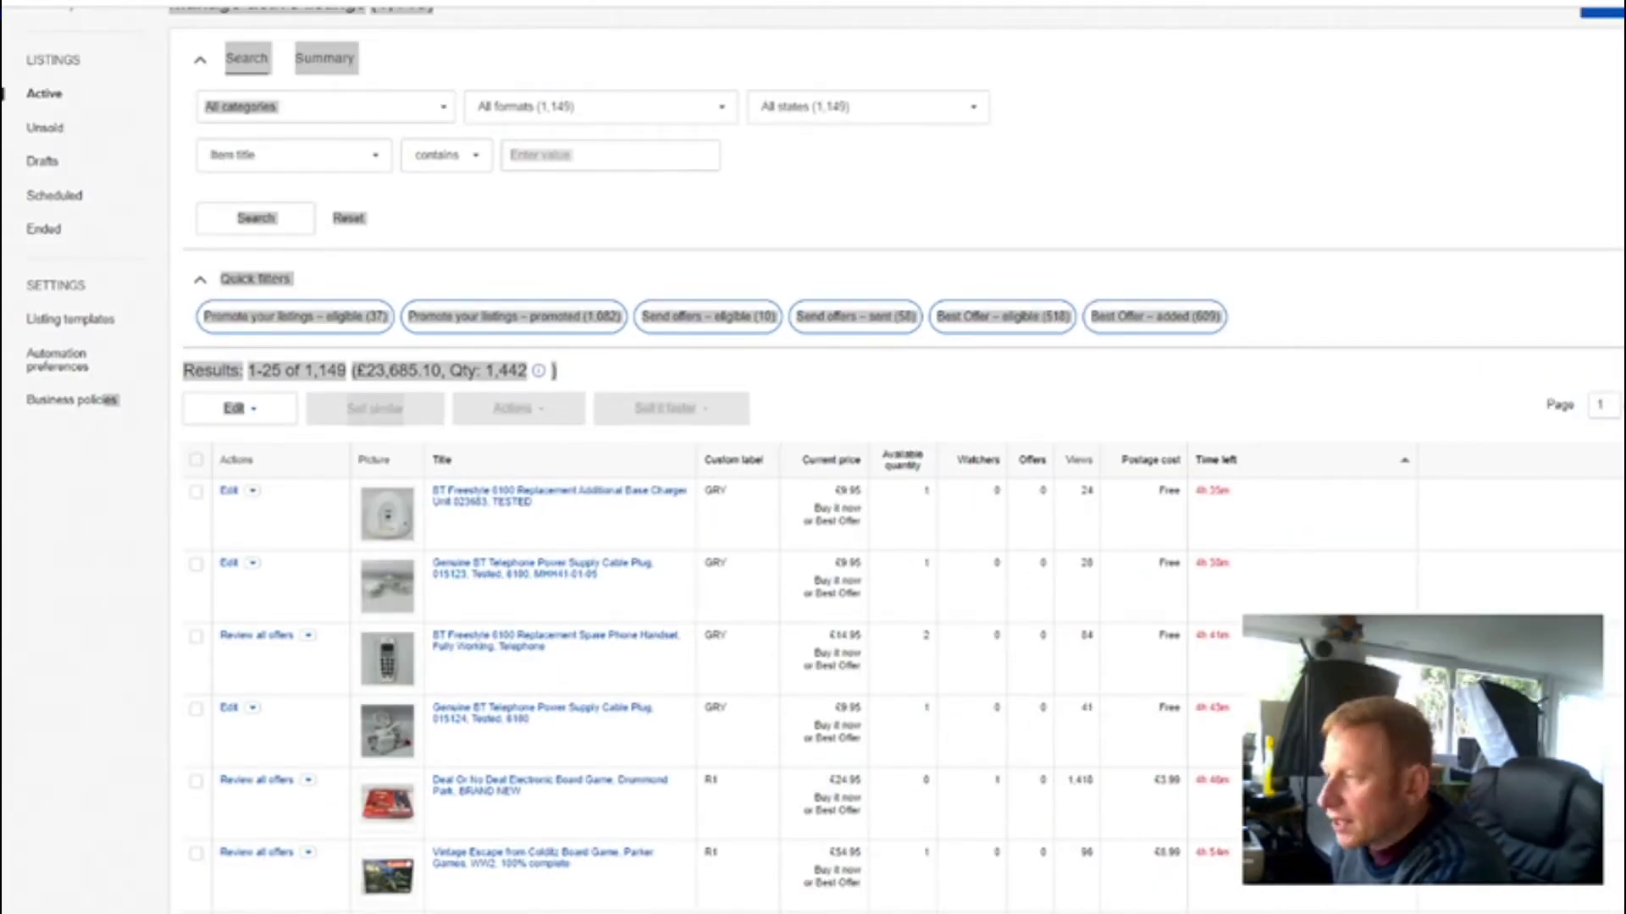
click(1219, 471)
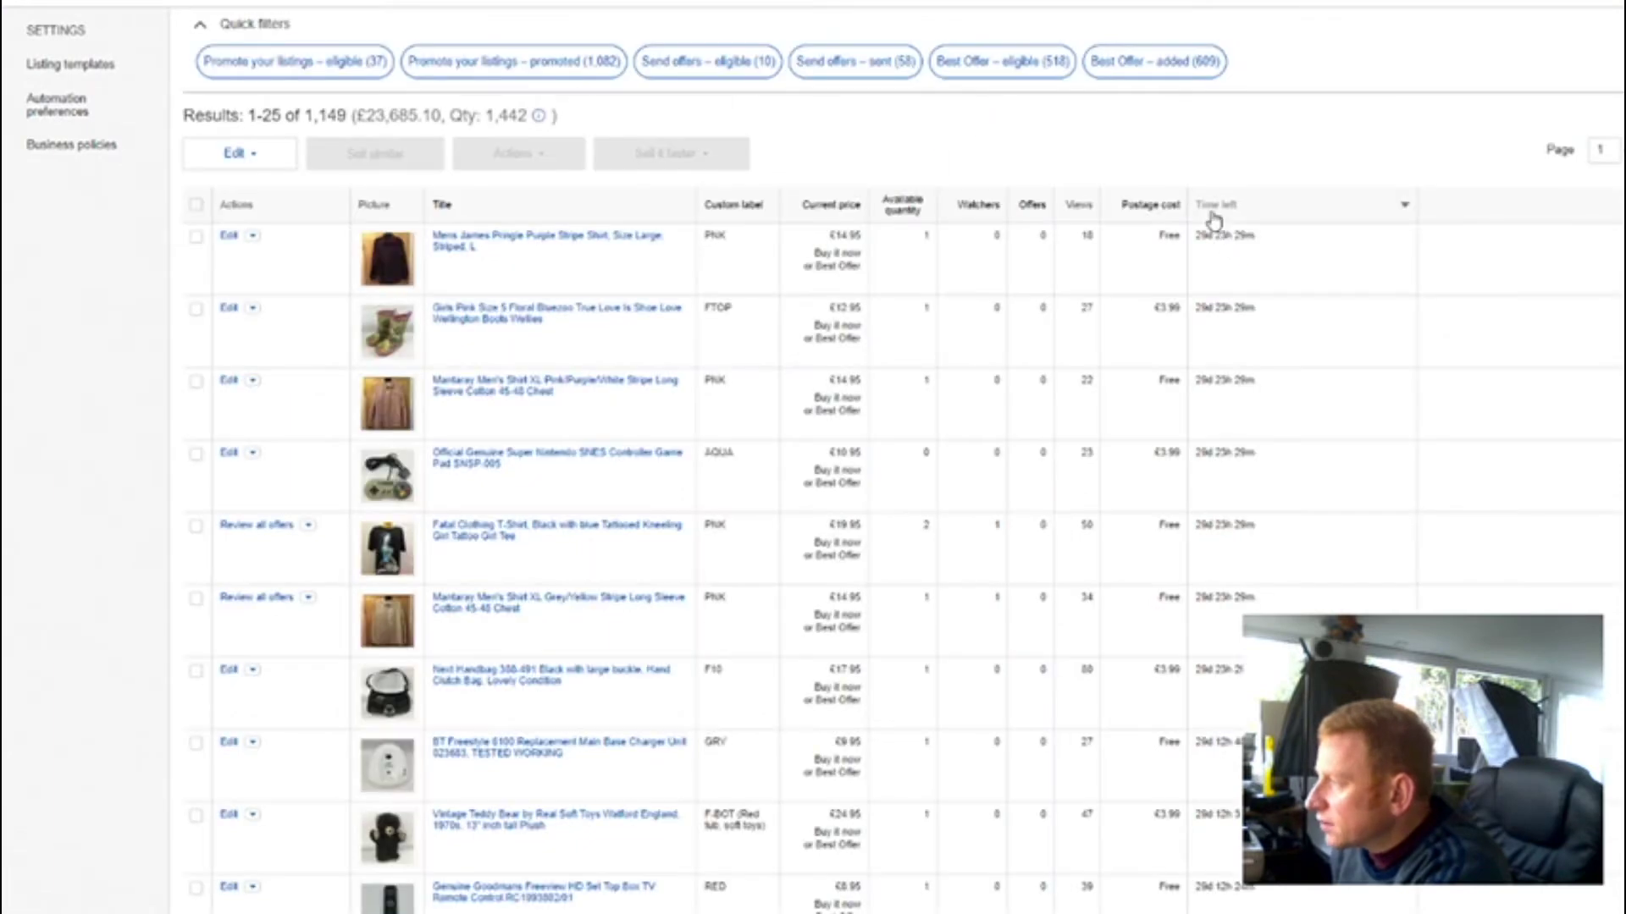
click(1216, 208)
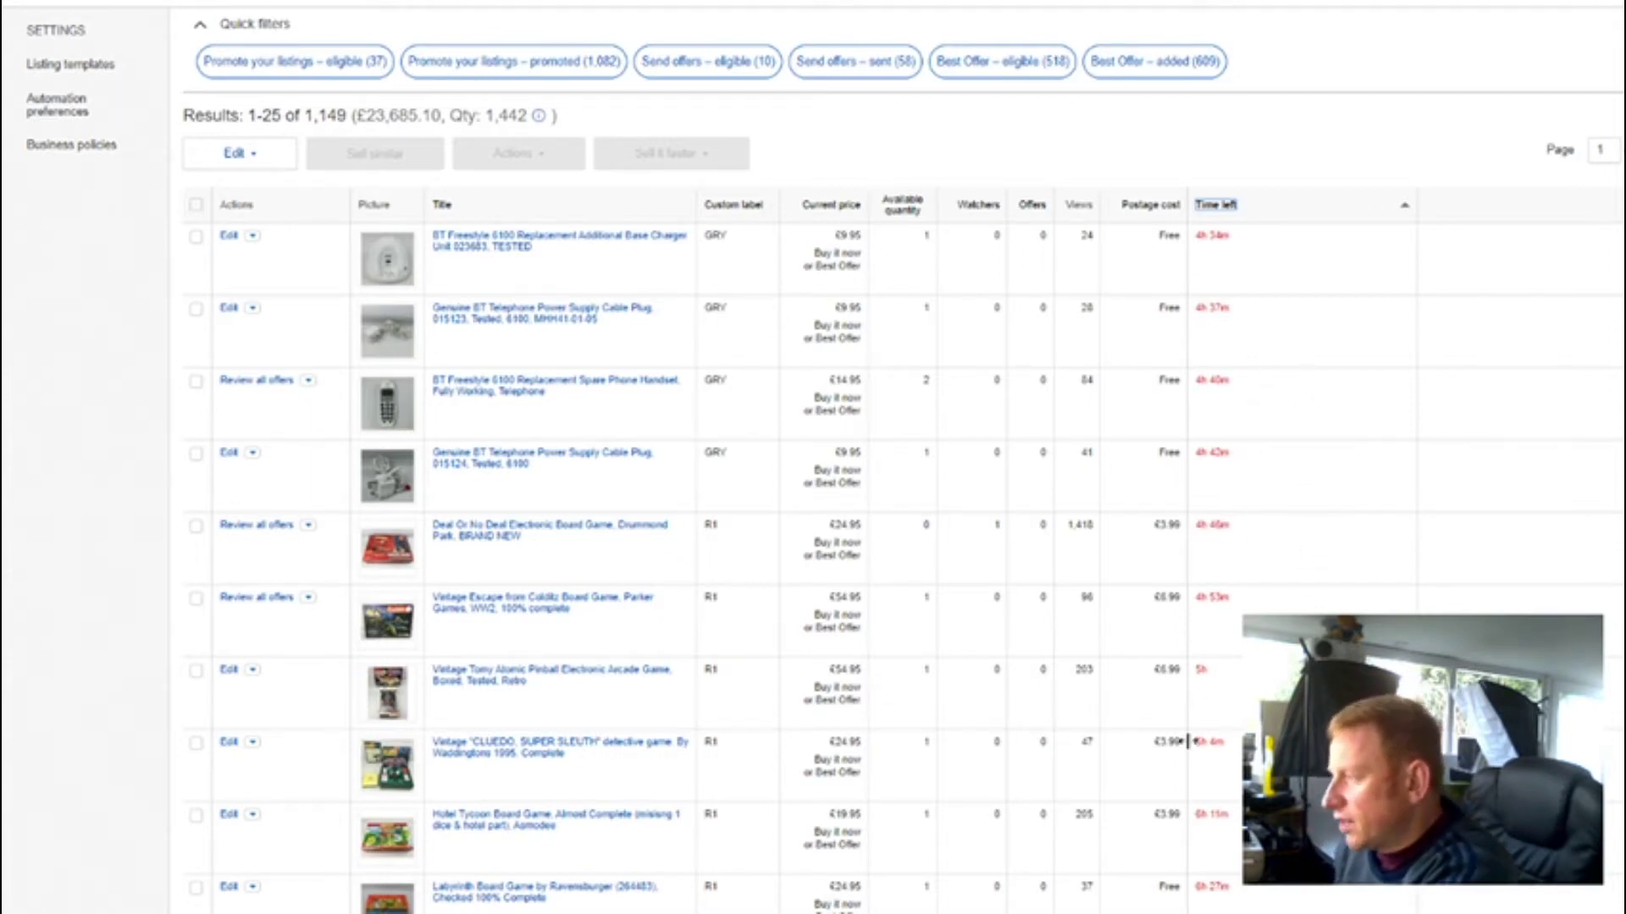
scroll(1225, 872, down, 2)
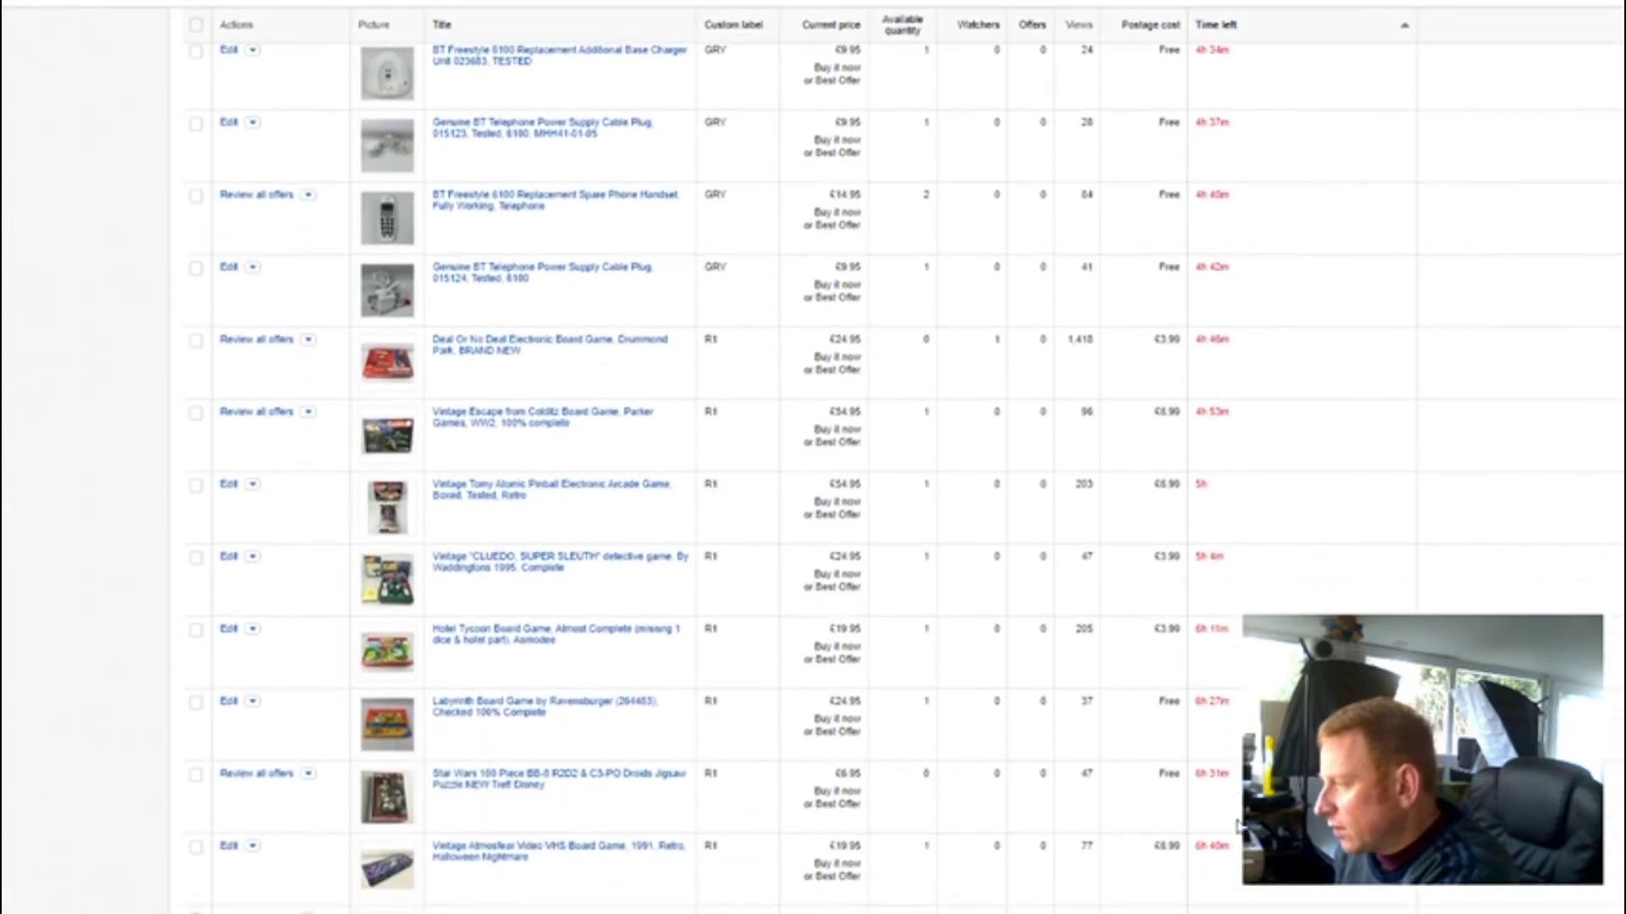
scroll(1238, 851, down, 2)
scroll(1235, 847, down, 1)
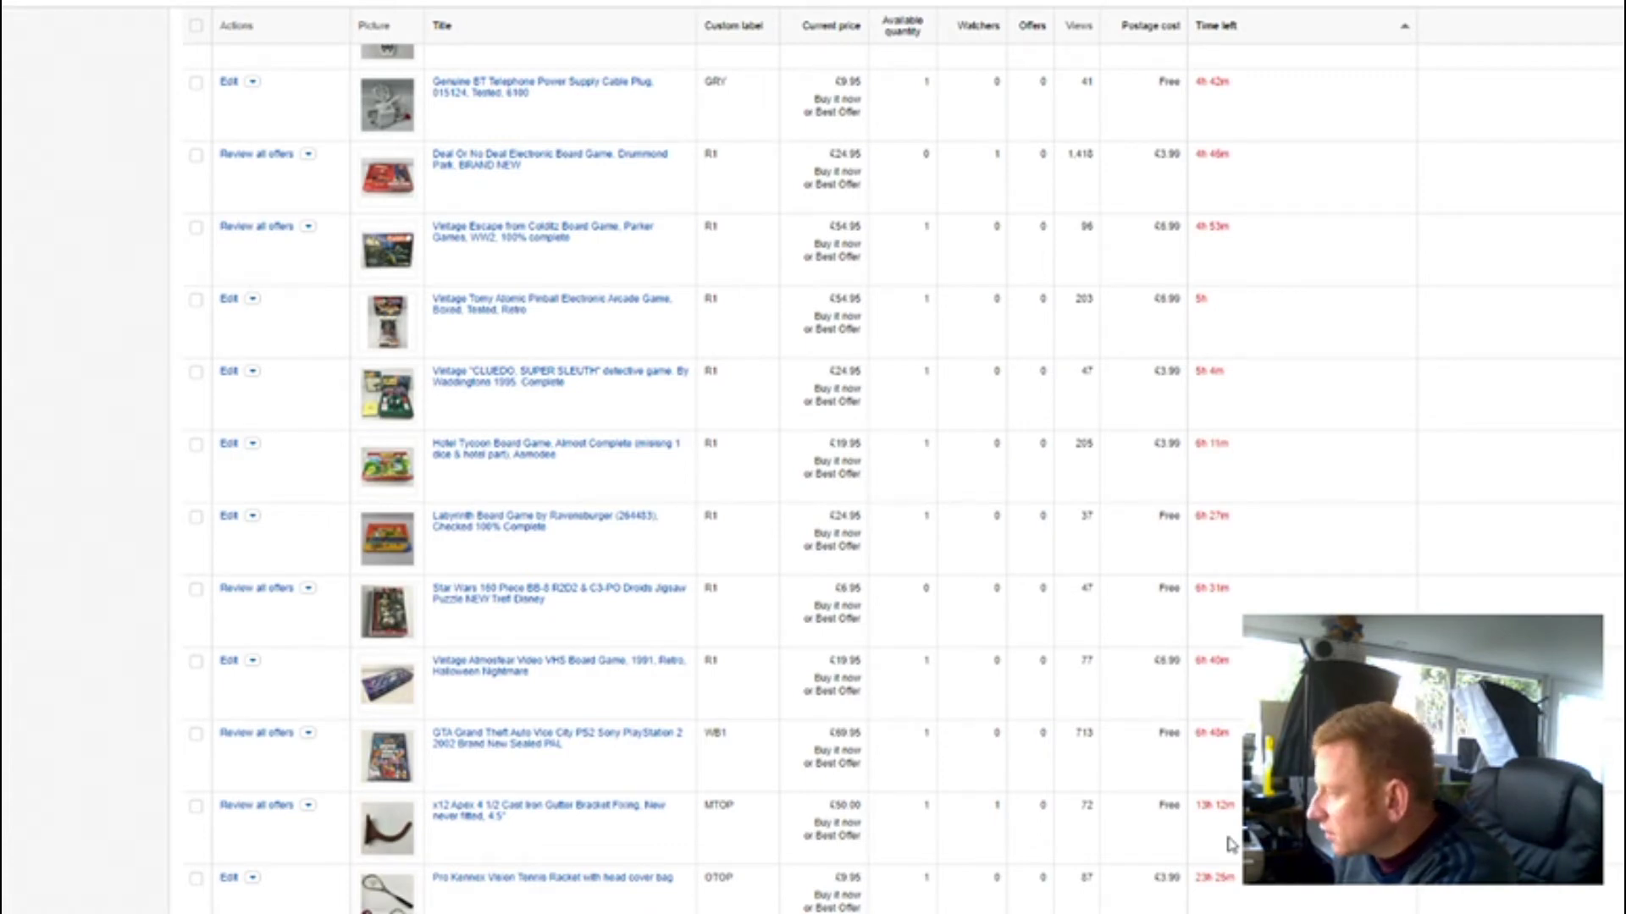
scroll(1125, 424, up, 5)
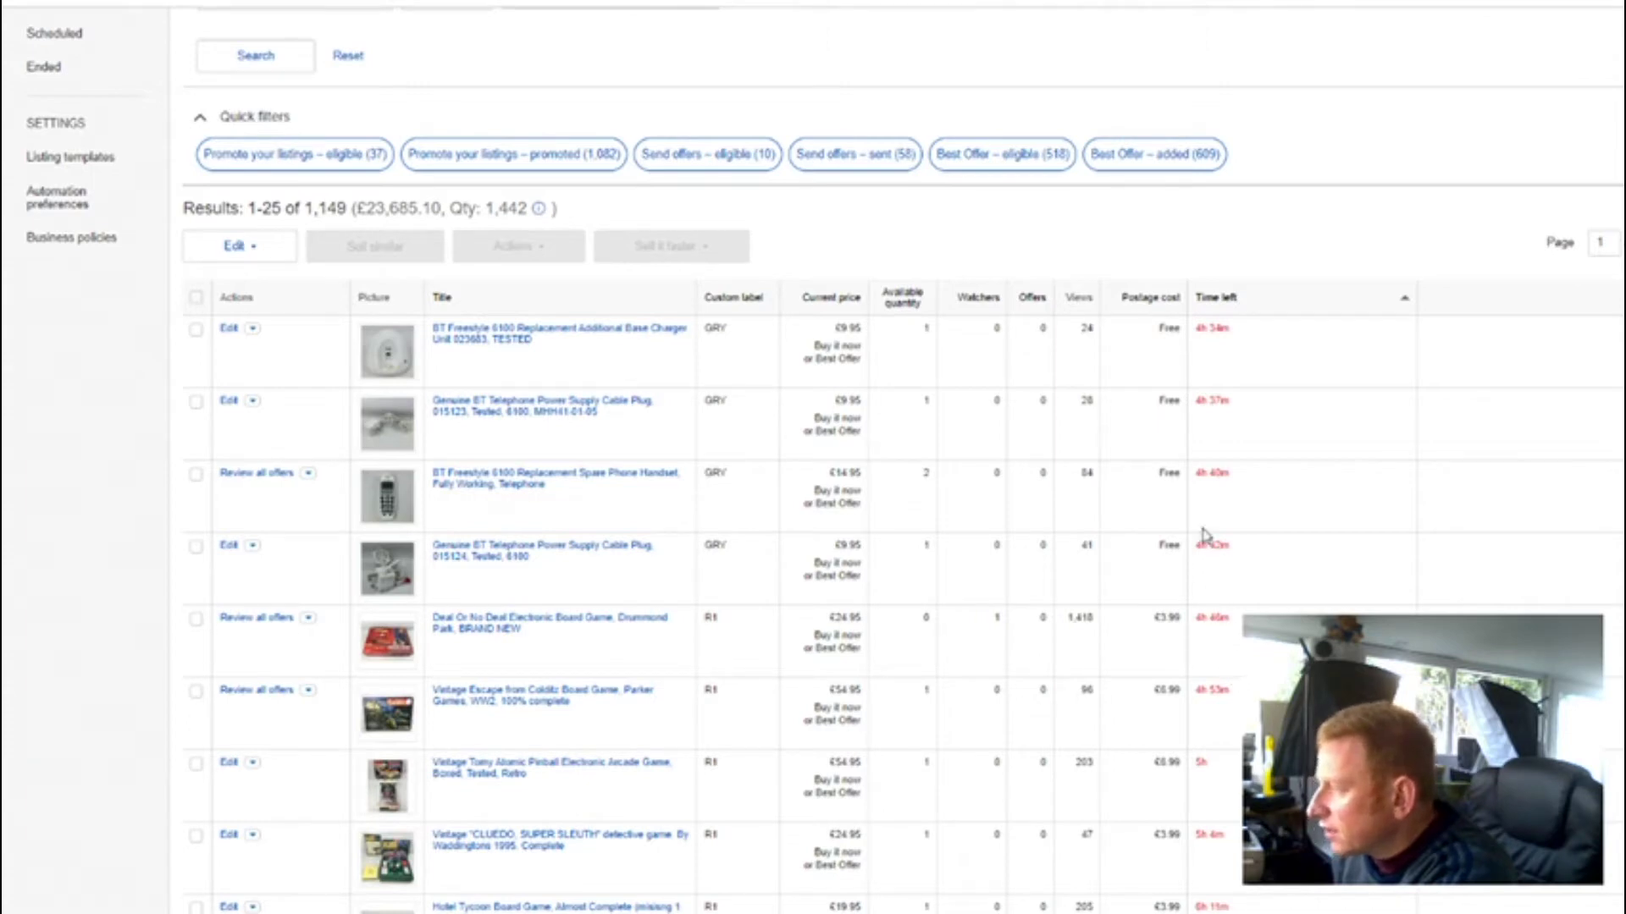
- End the five soonest-ending active listings: the four BT telephone items and the Deal Or No Deal board game
click(197, 620)
click(196, 547)
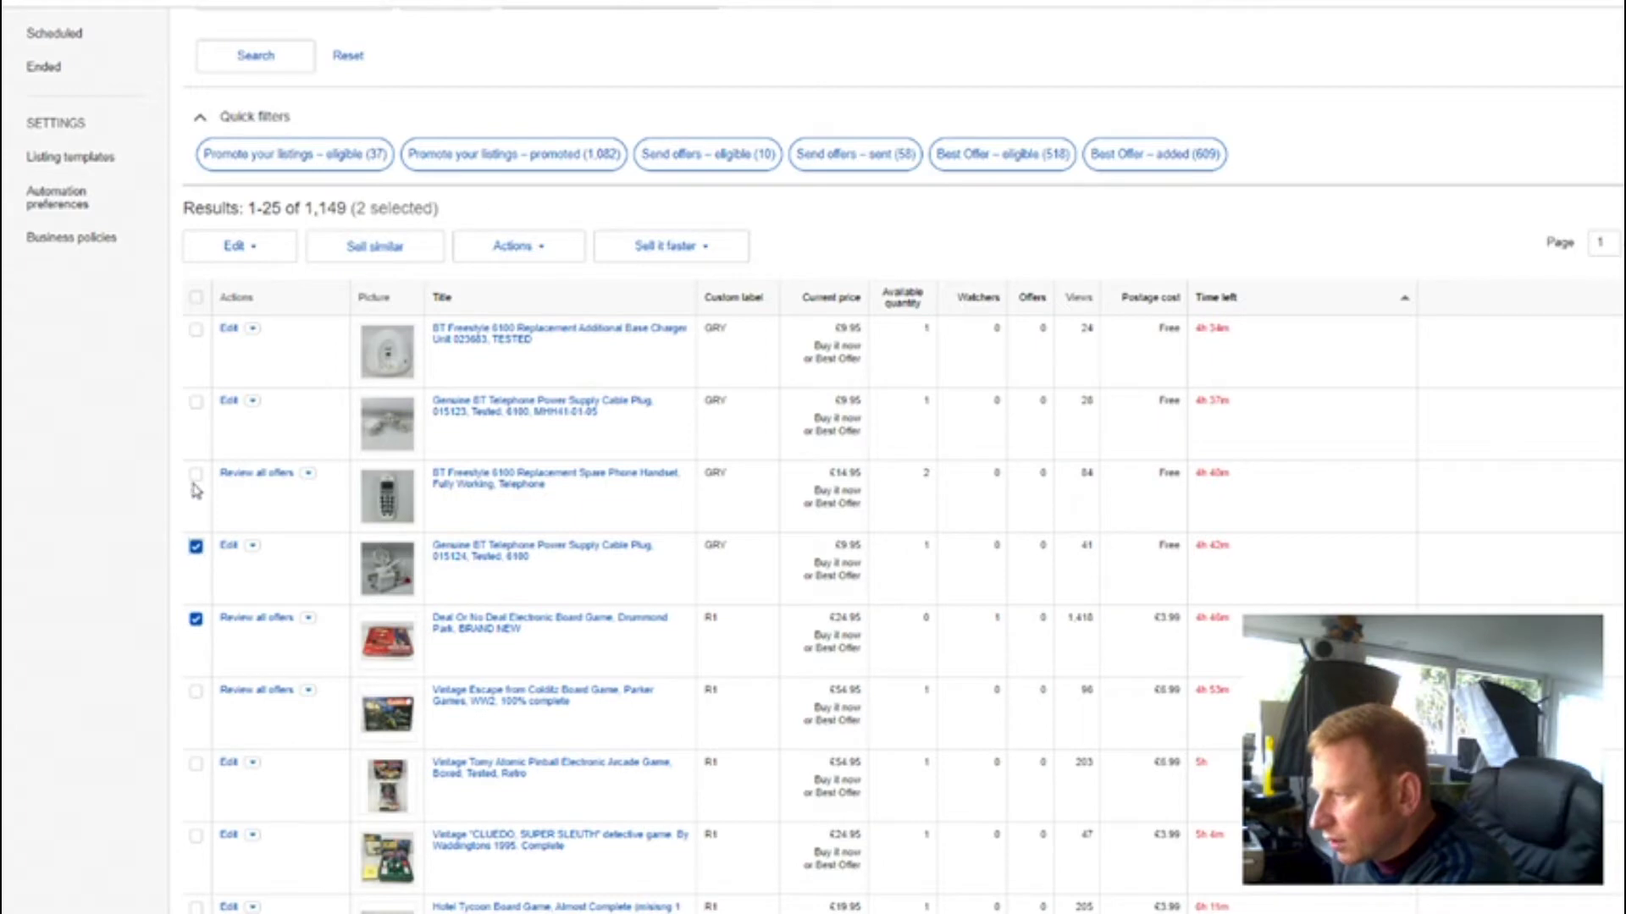
click(196, 403)
click(195, 330)
click(196, 475)
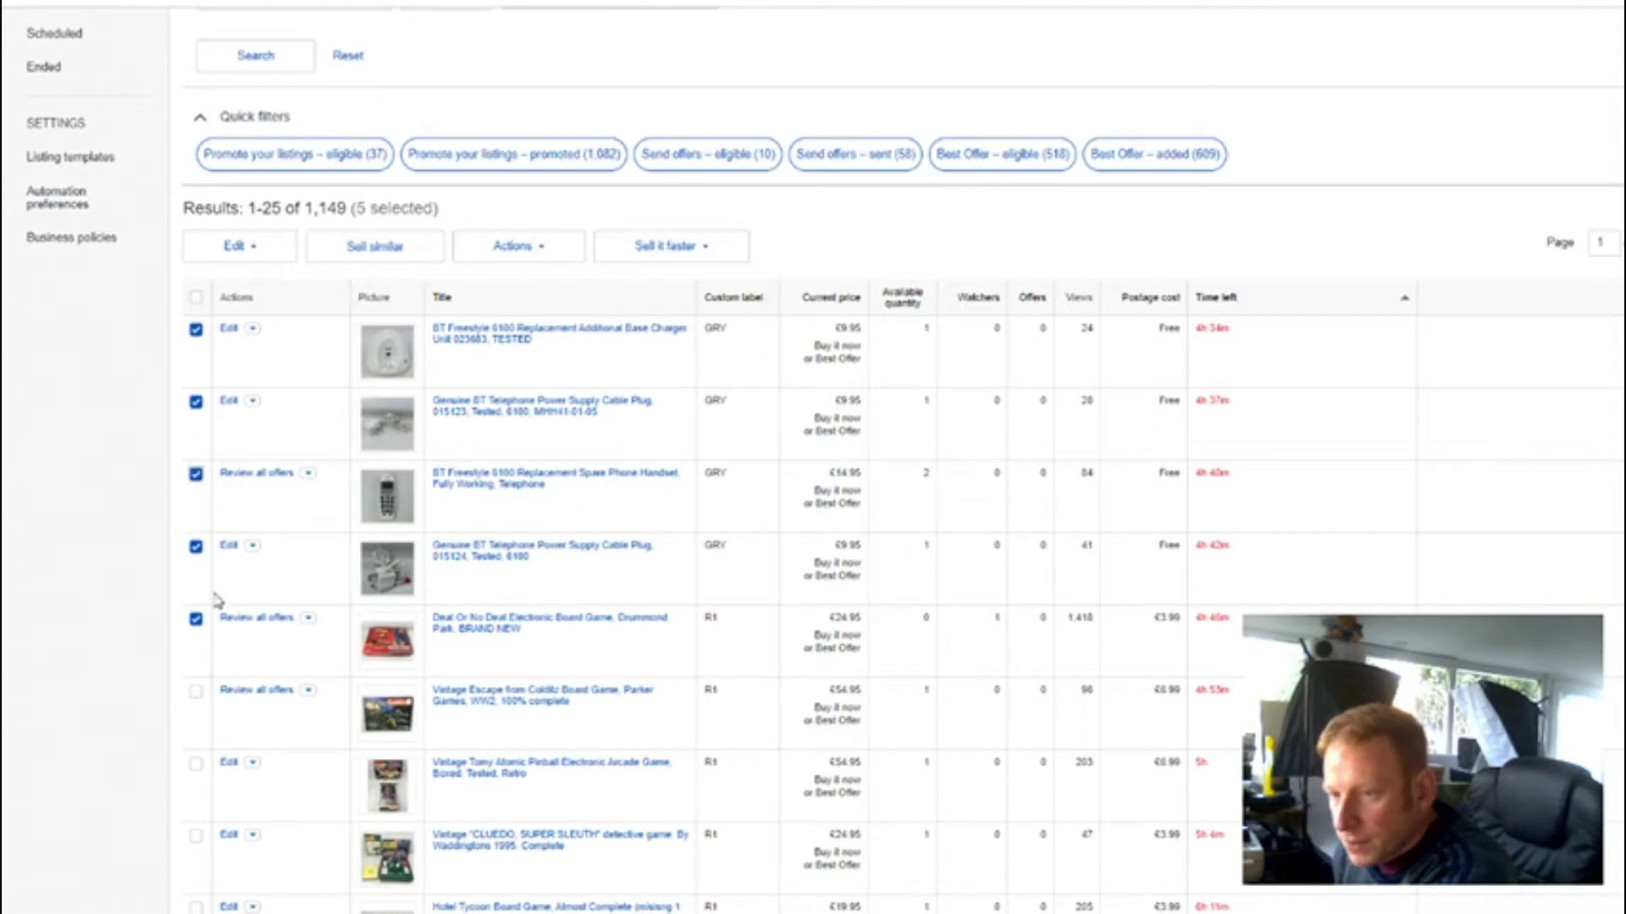
click(549, 248)
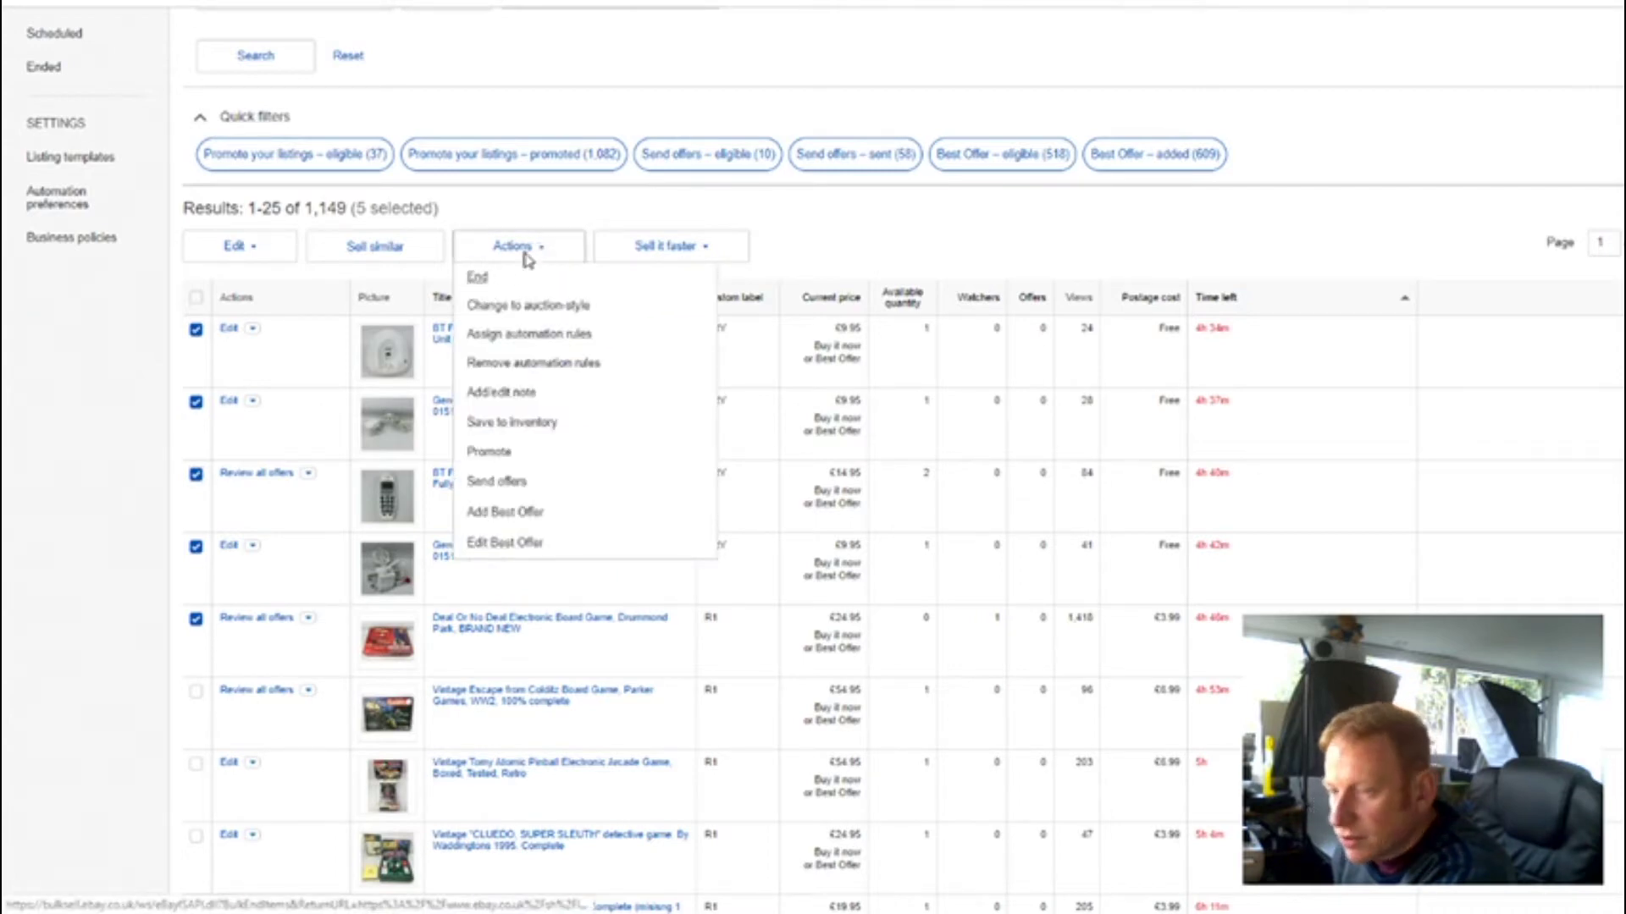
click(476, 279)
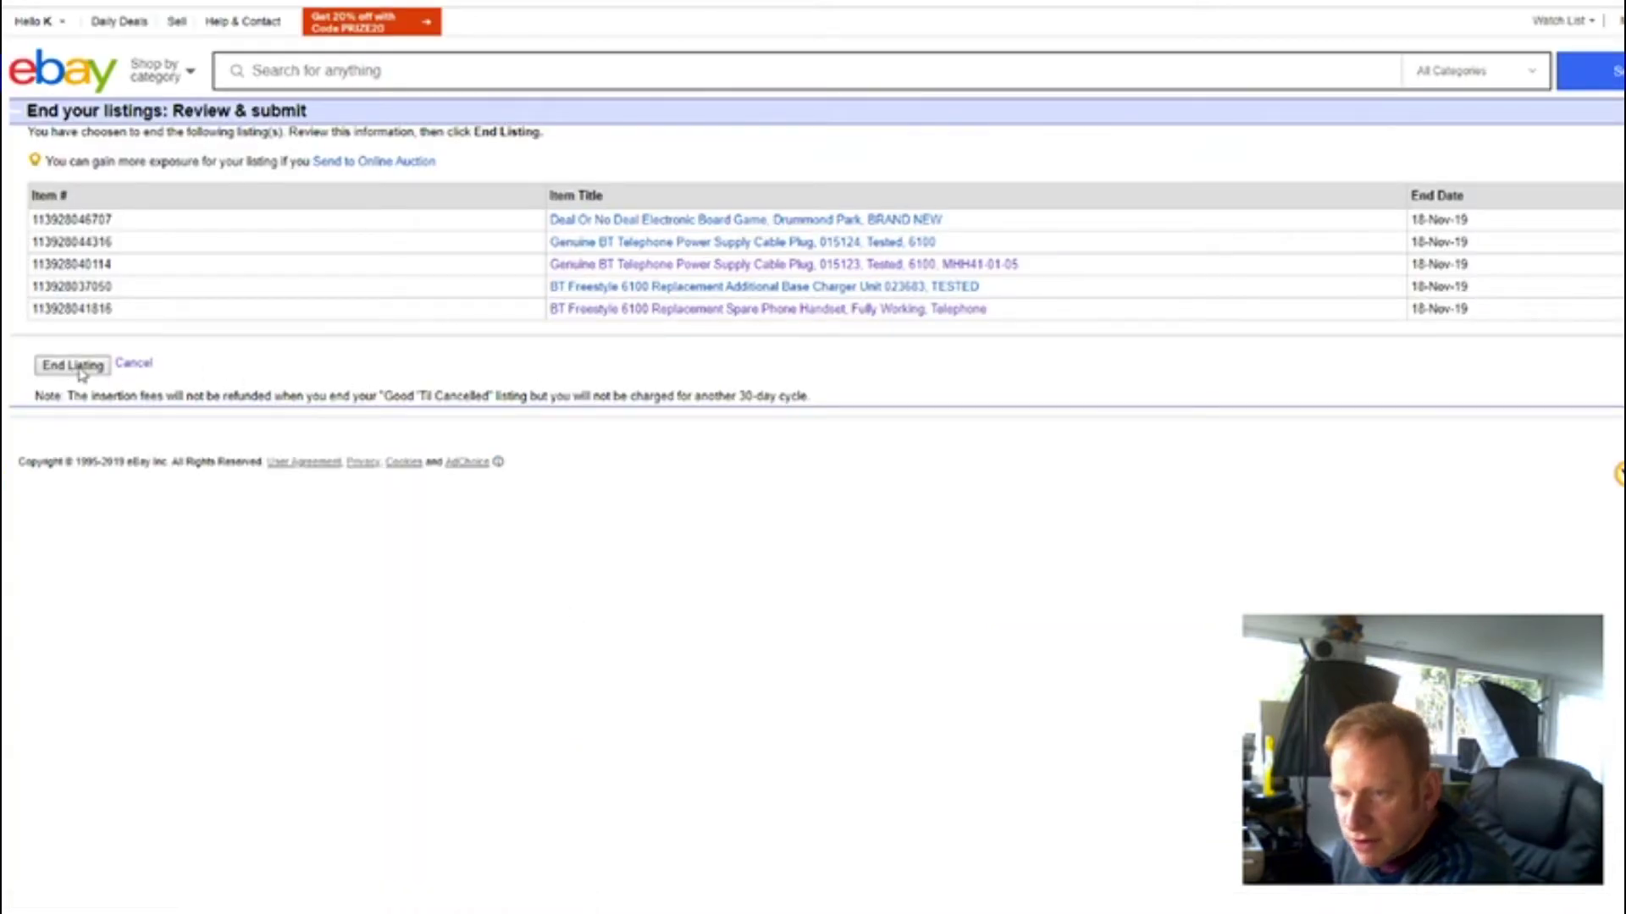
click(80, 368)
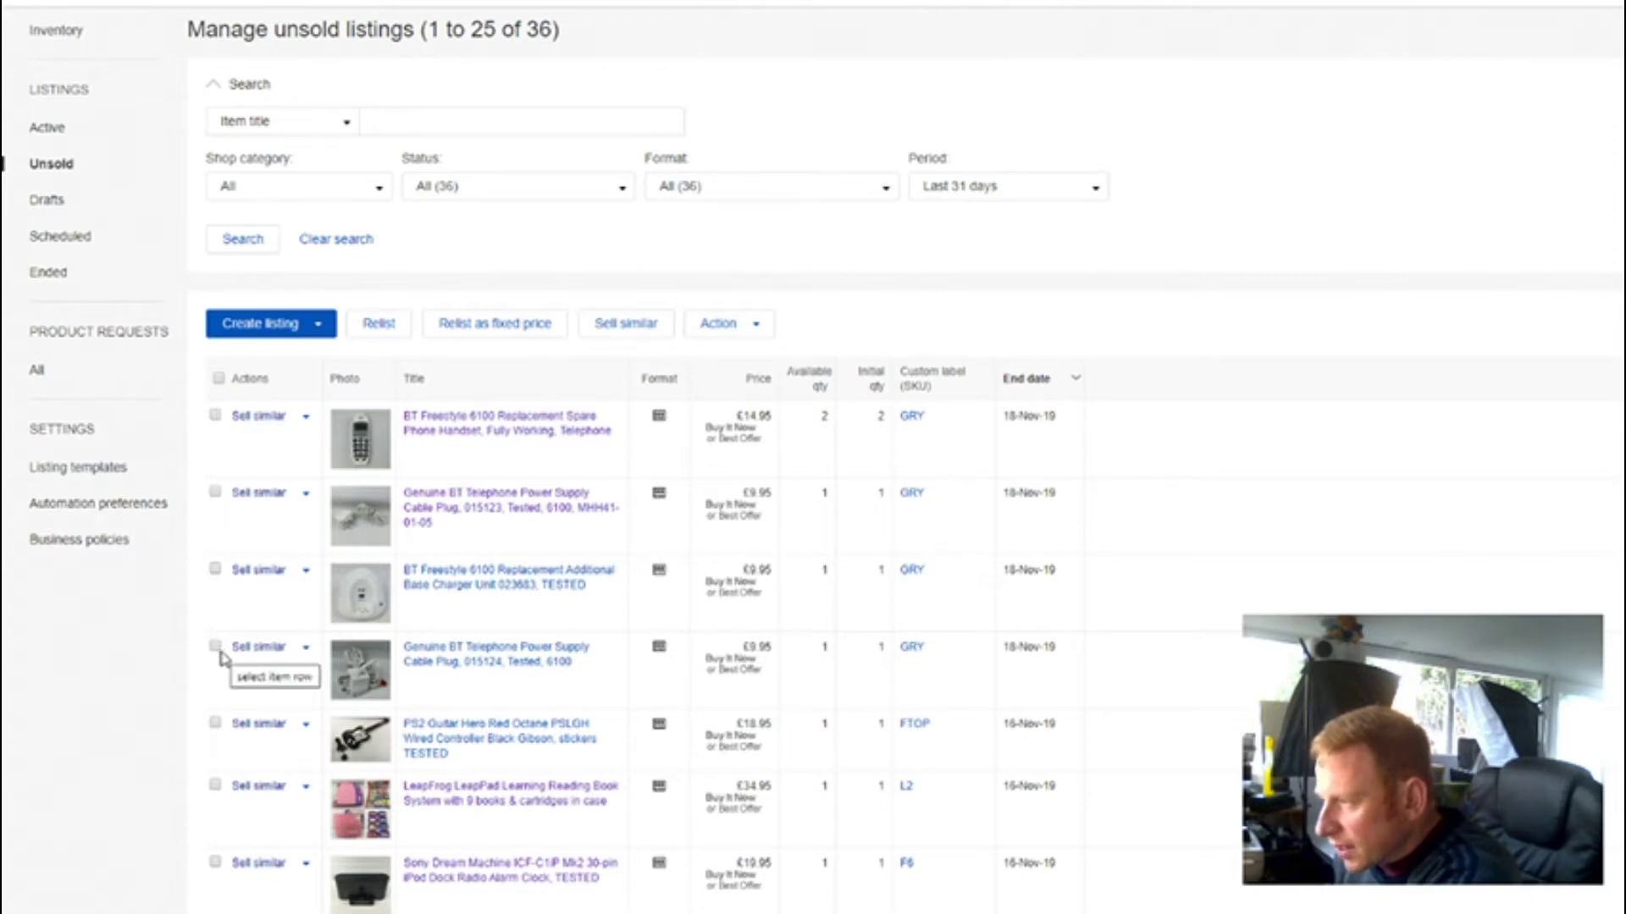
- Start Sell similar drafts for the unsold BT spare handset, 015123 power supply cable and 023683 base charger
click(216, 416)
click(213, 494)
click(216, 573)
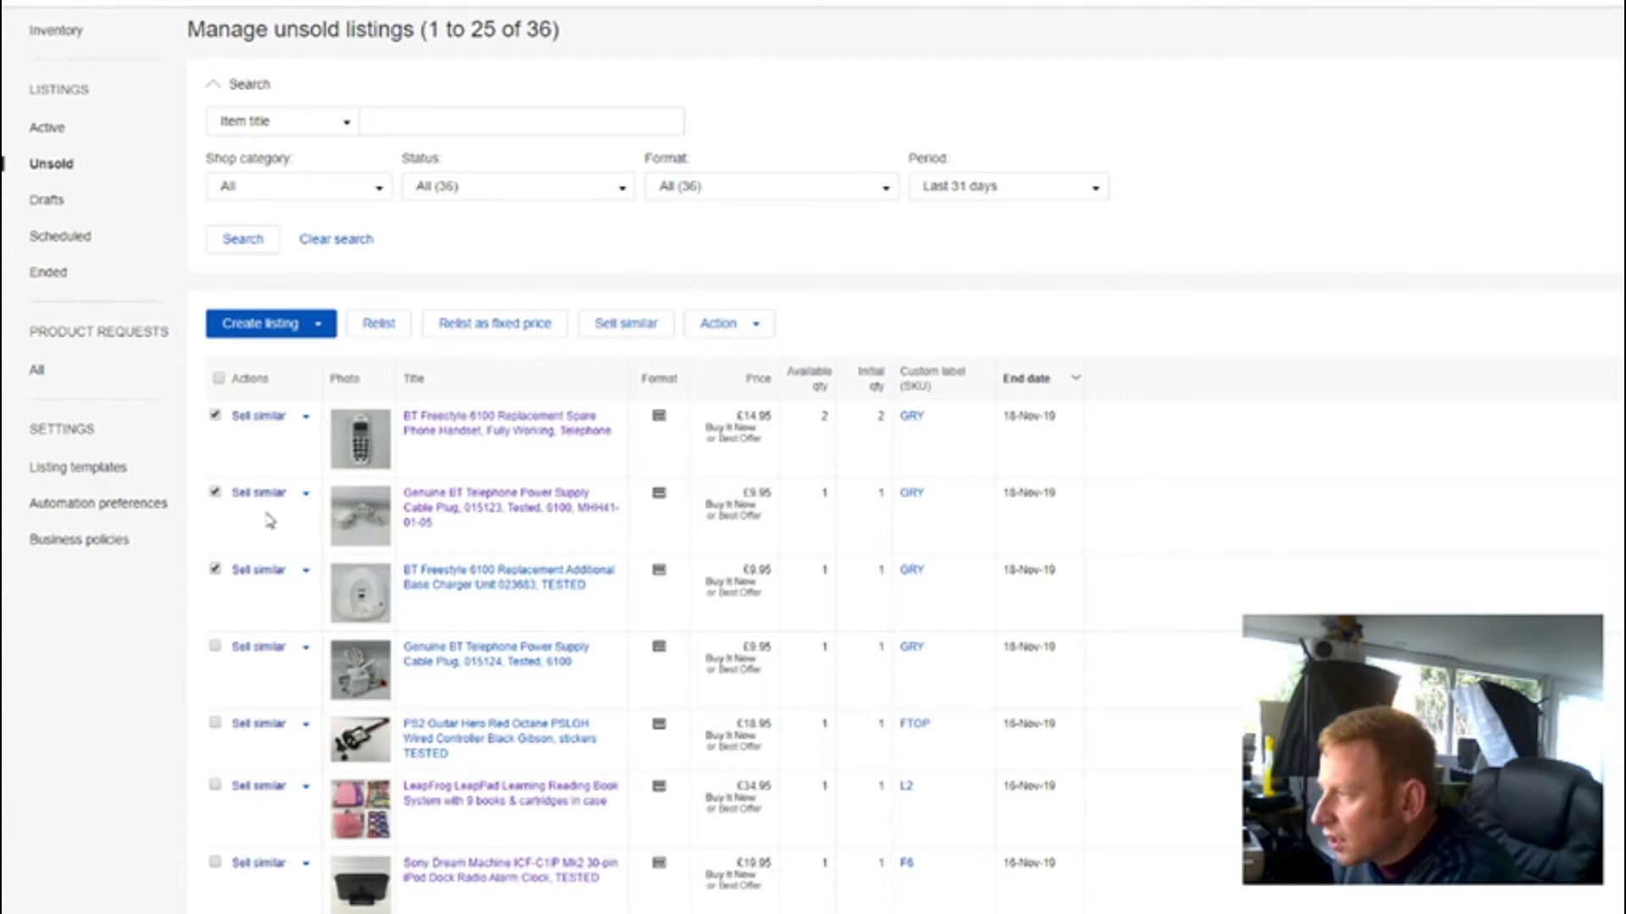
click(623, 335)
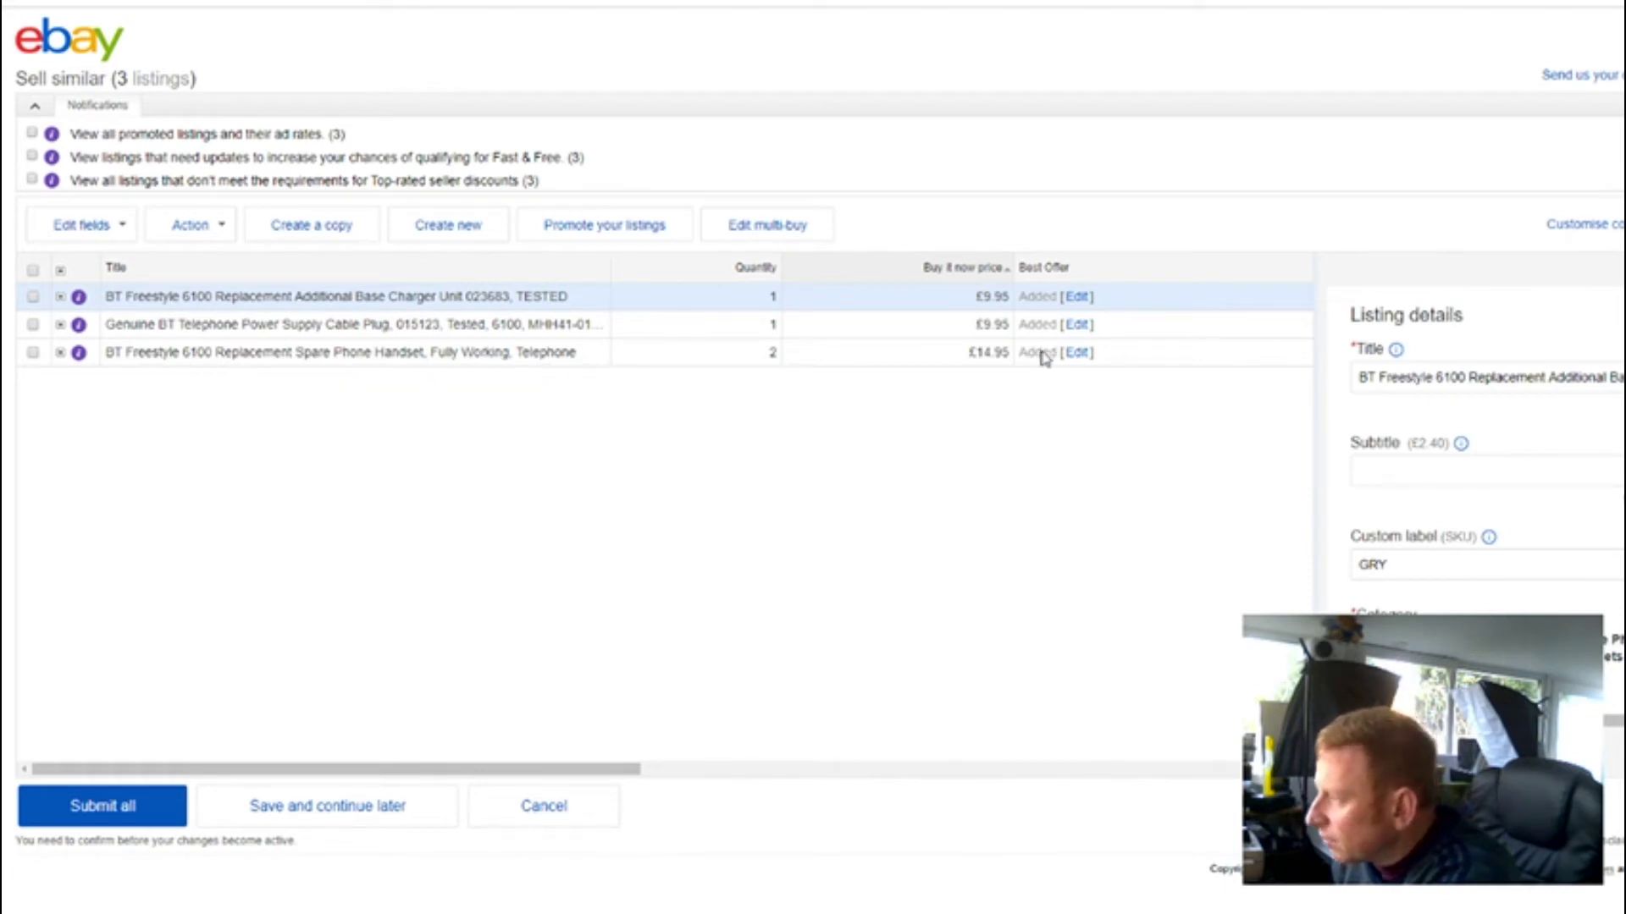
- Set the Buy it now price of the BT Freestyle 6100 spare handset draft to £13.95
click(989, 357)
key(BackSpace)
text(3)
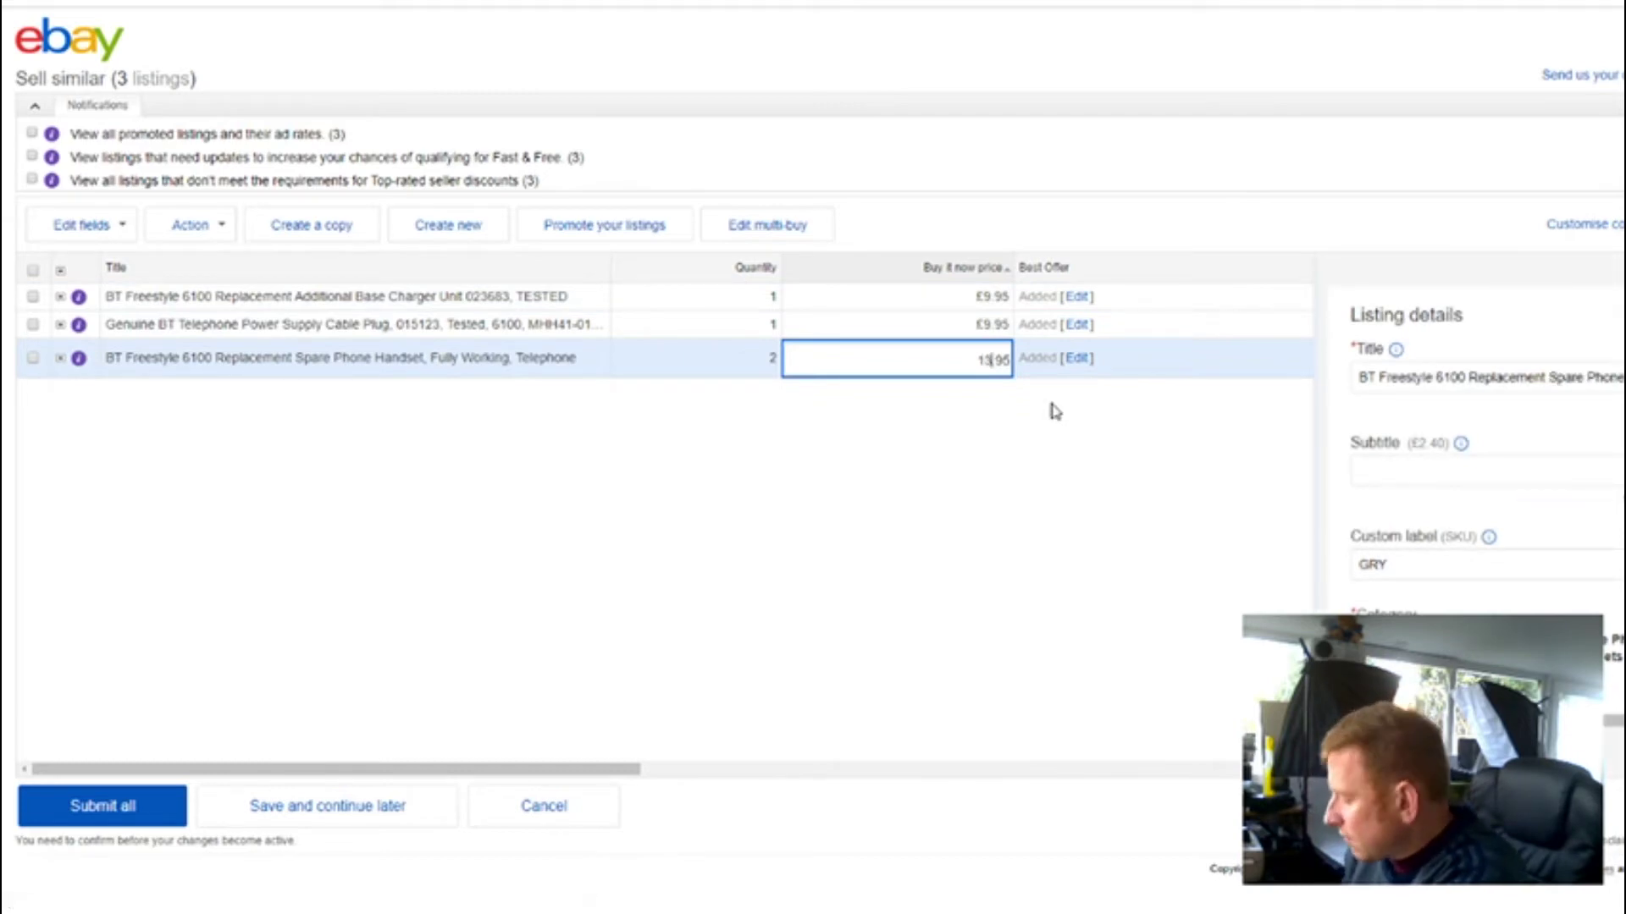
key(Return)
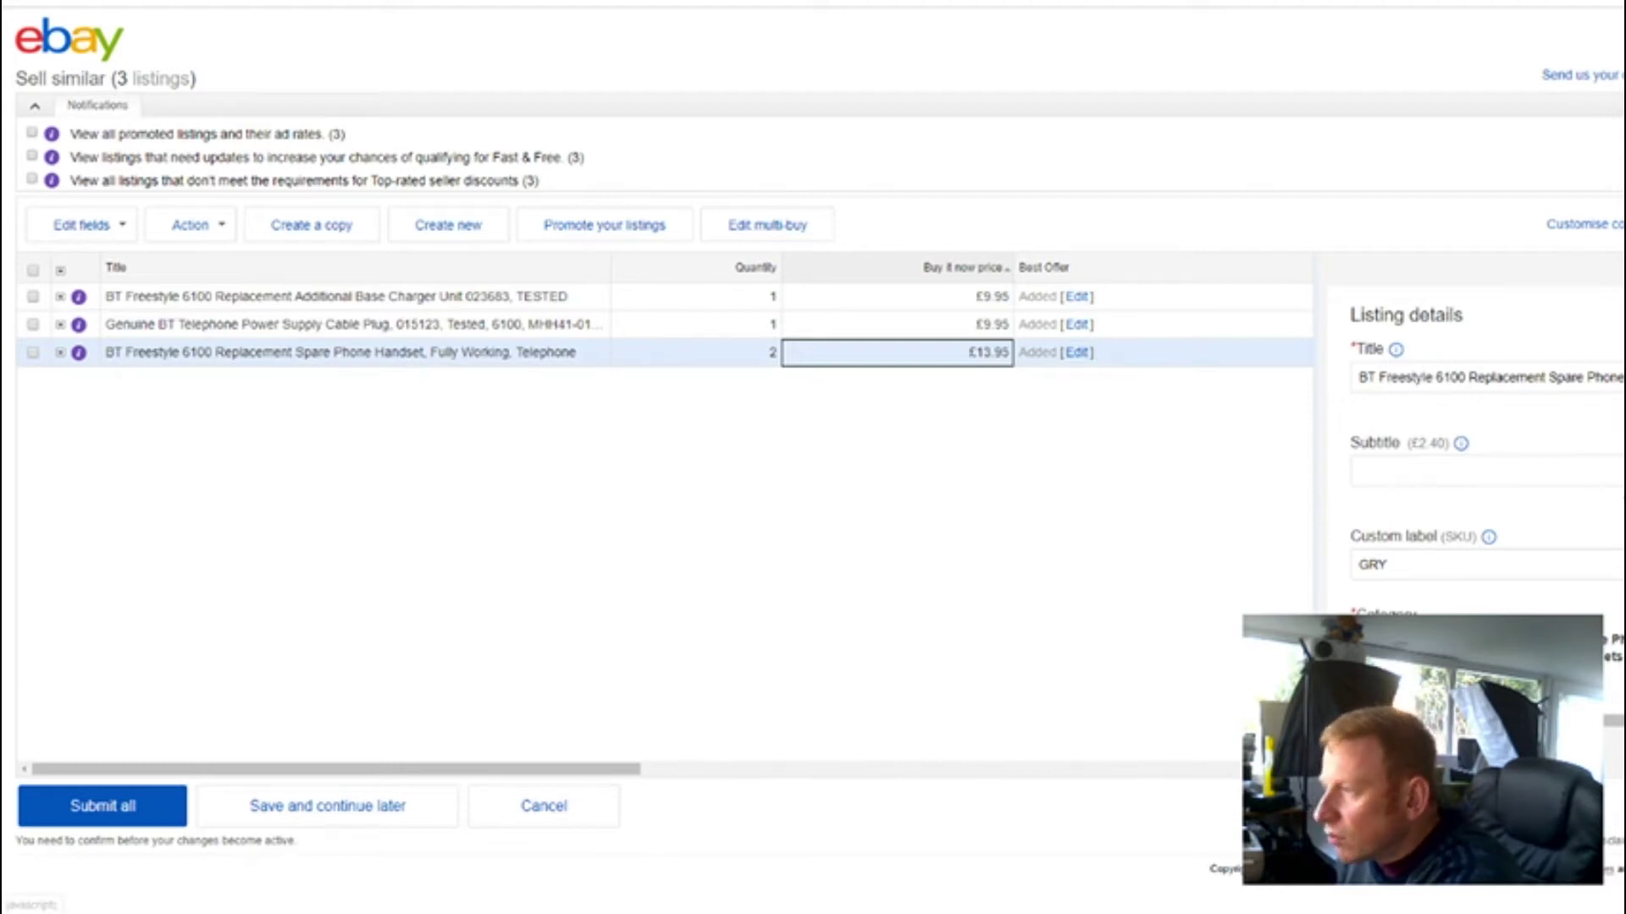
- Set all three drafts in bulk to Do not promote listings and save the change
click(33, 270)
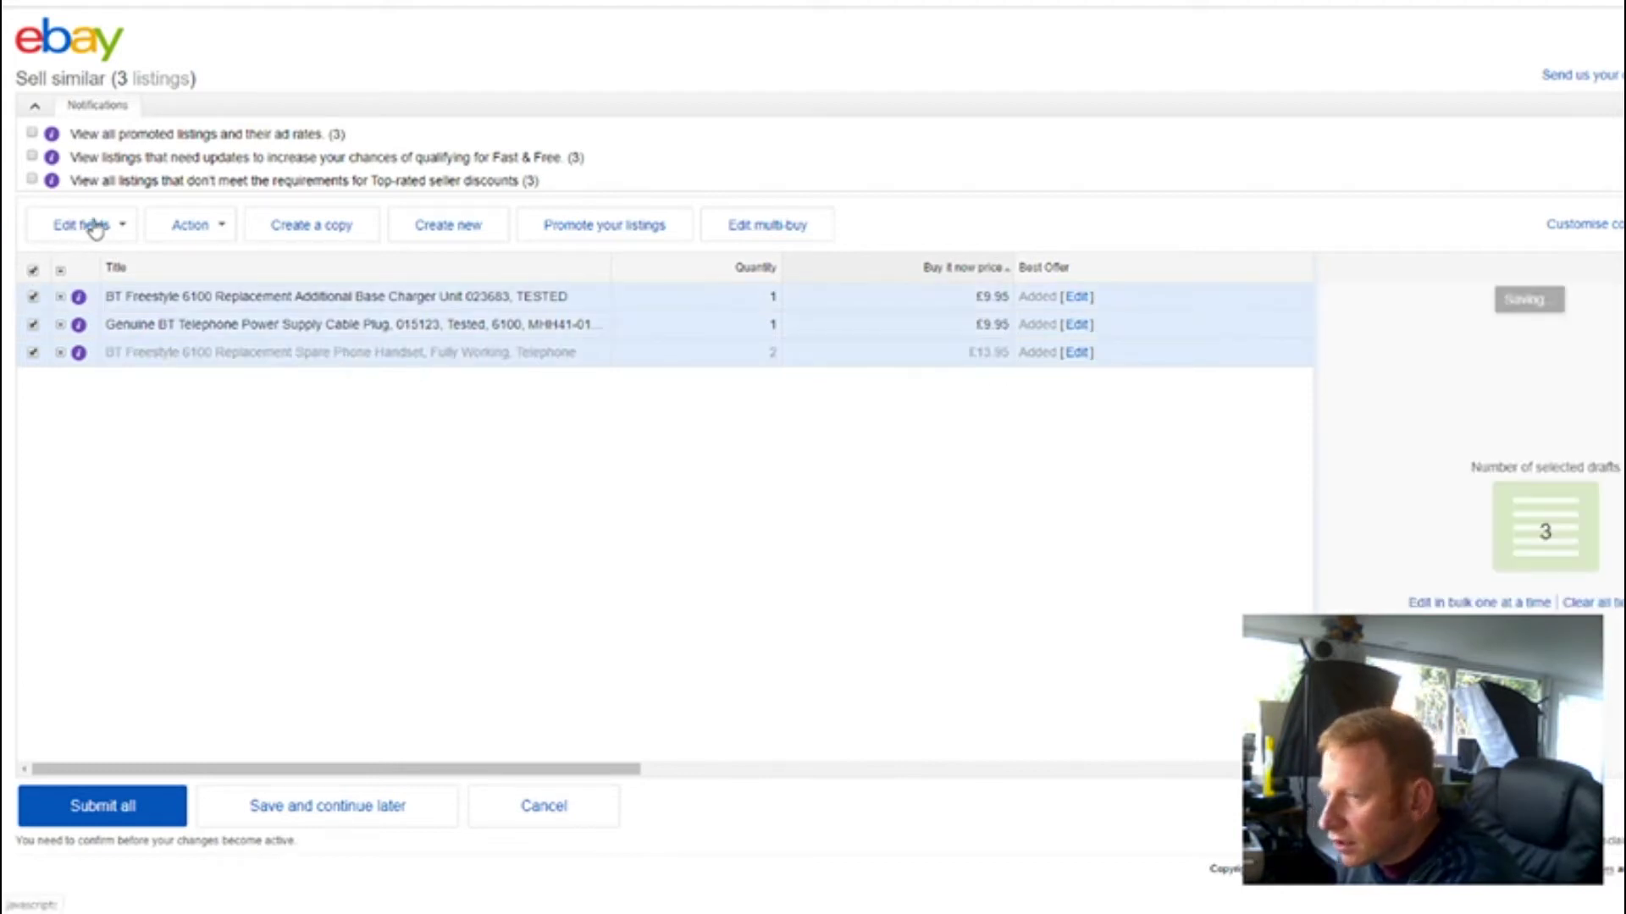
click(93, 227)
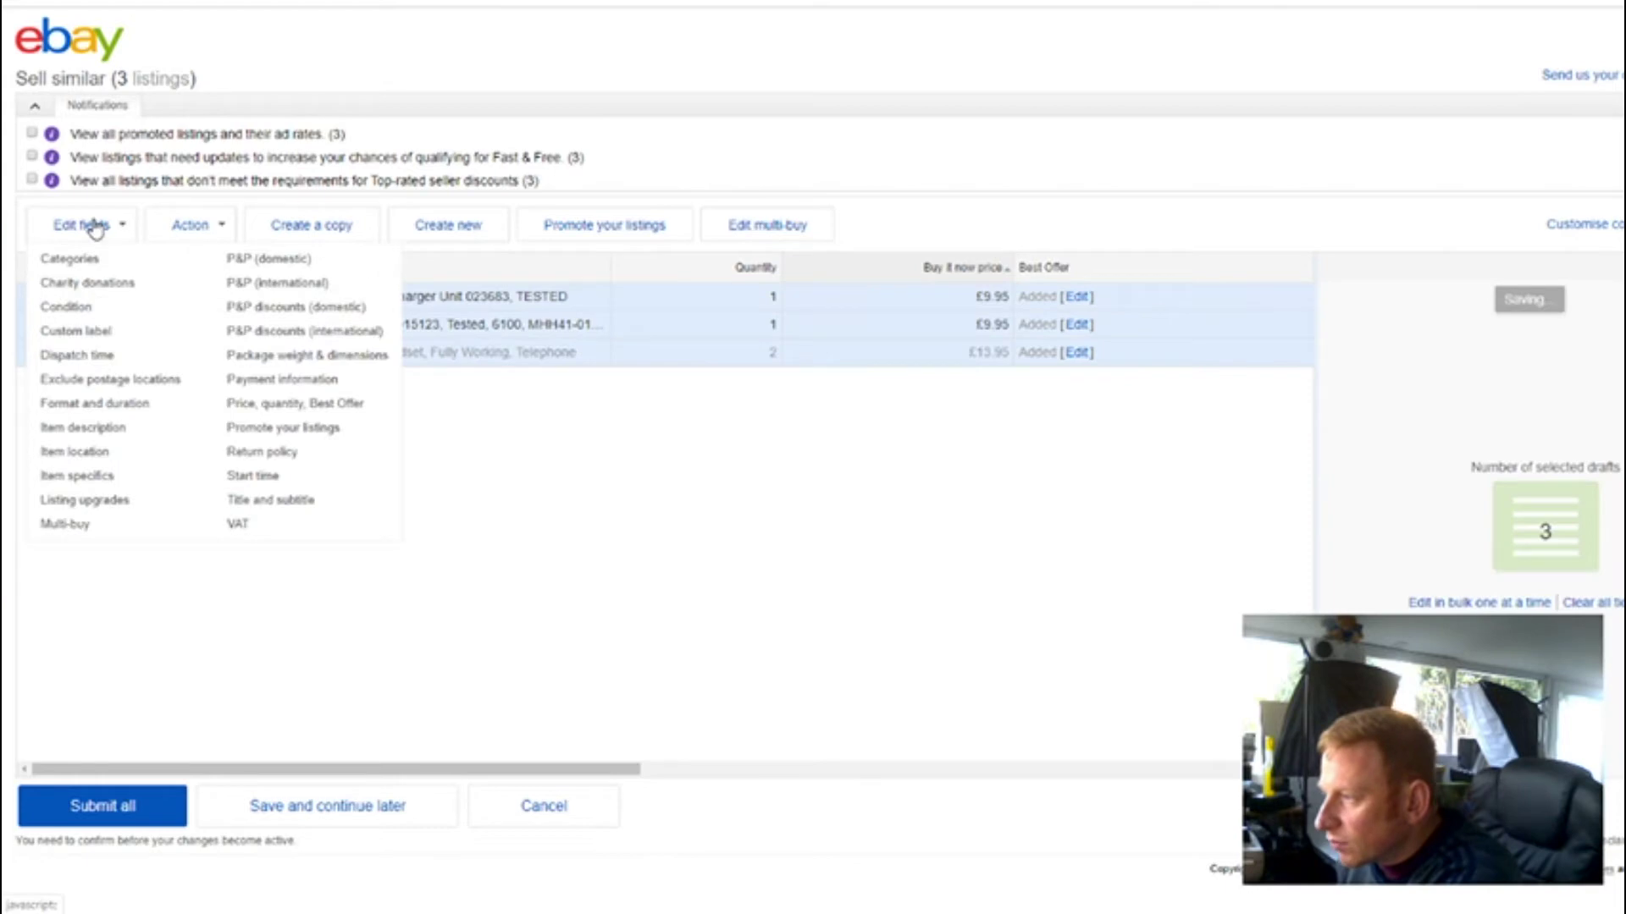
click(266, 429)
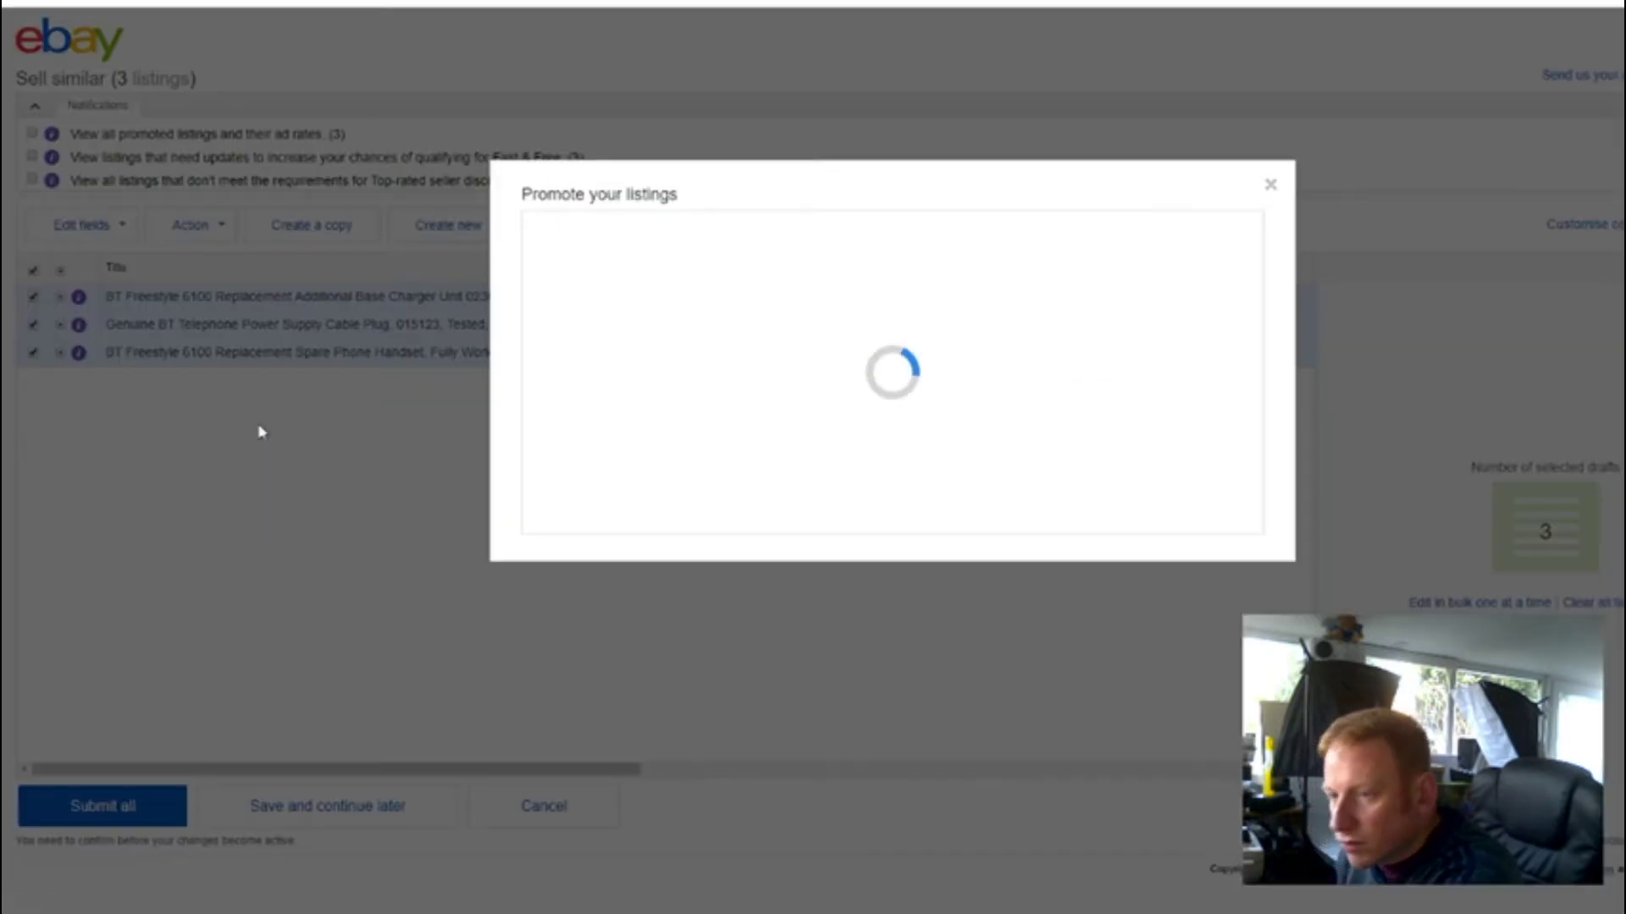
click(546, 501)
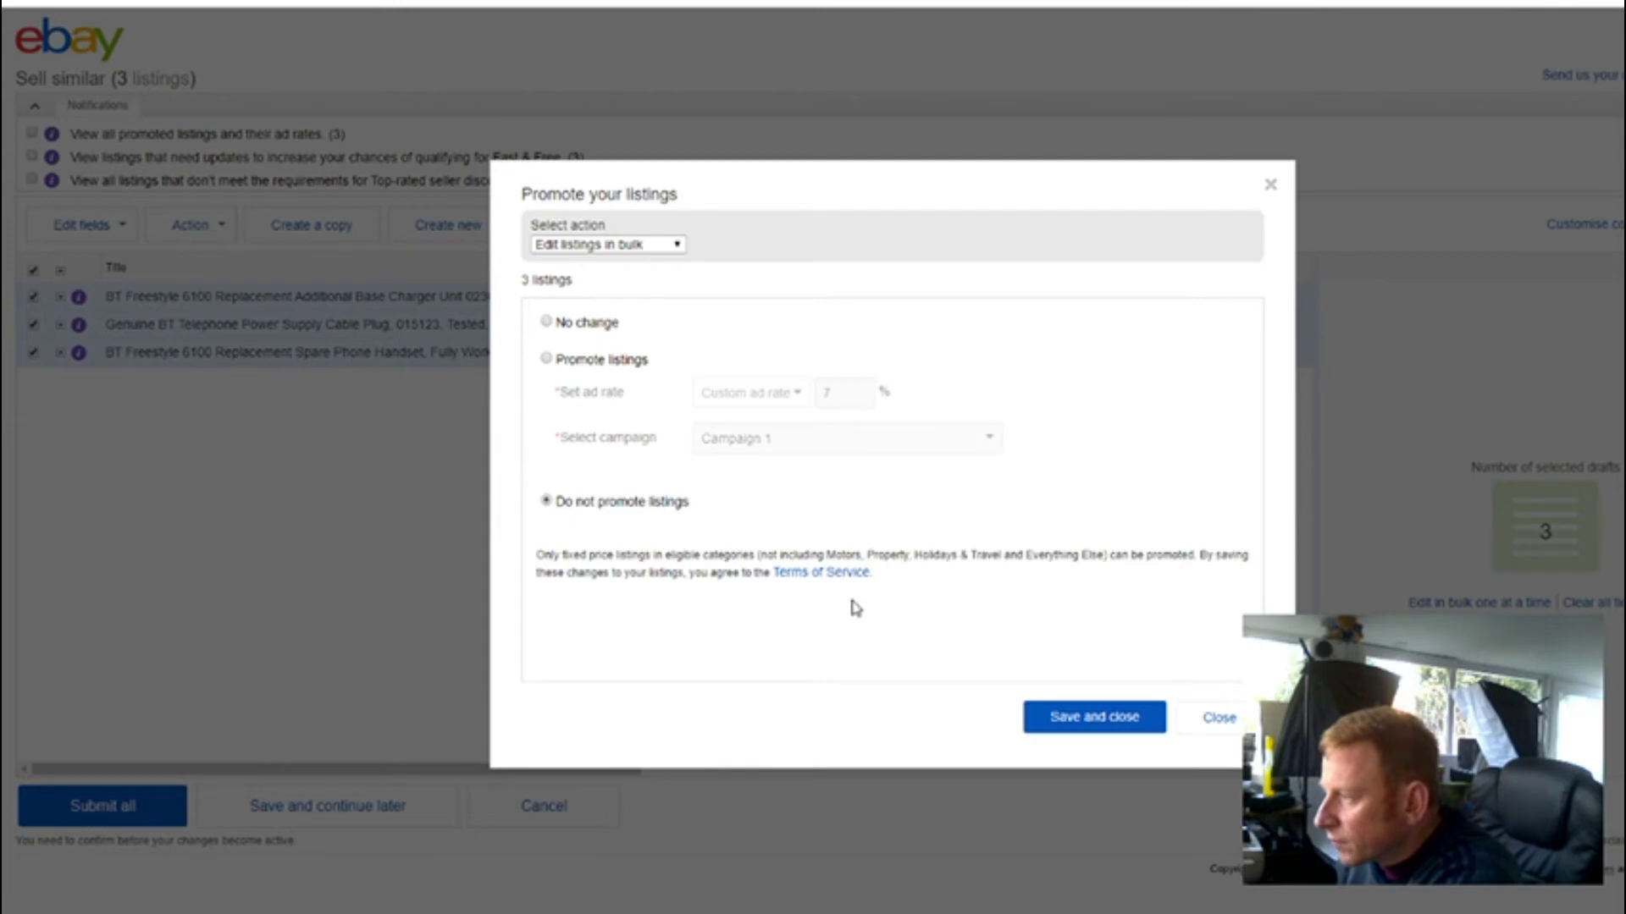
click(1058, 717)
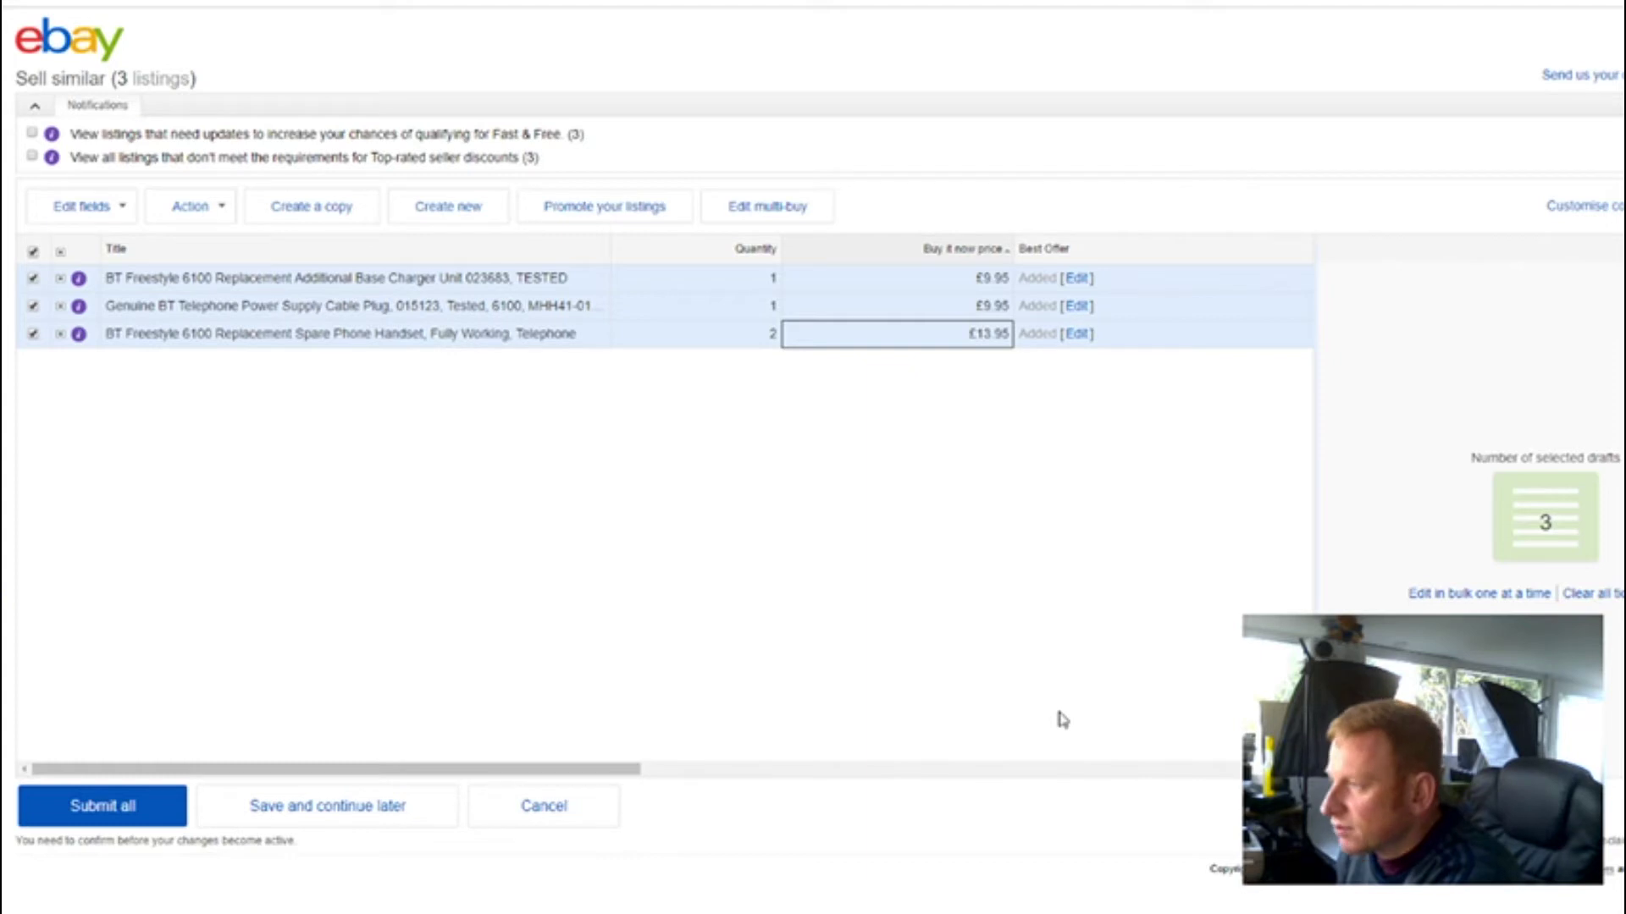
- Schedule all three drafts in bulk to start Monday, 18 Nov at 09:10 GMT, spaced out at 1 minute intervals
click(123, 210)
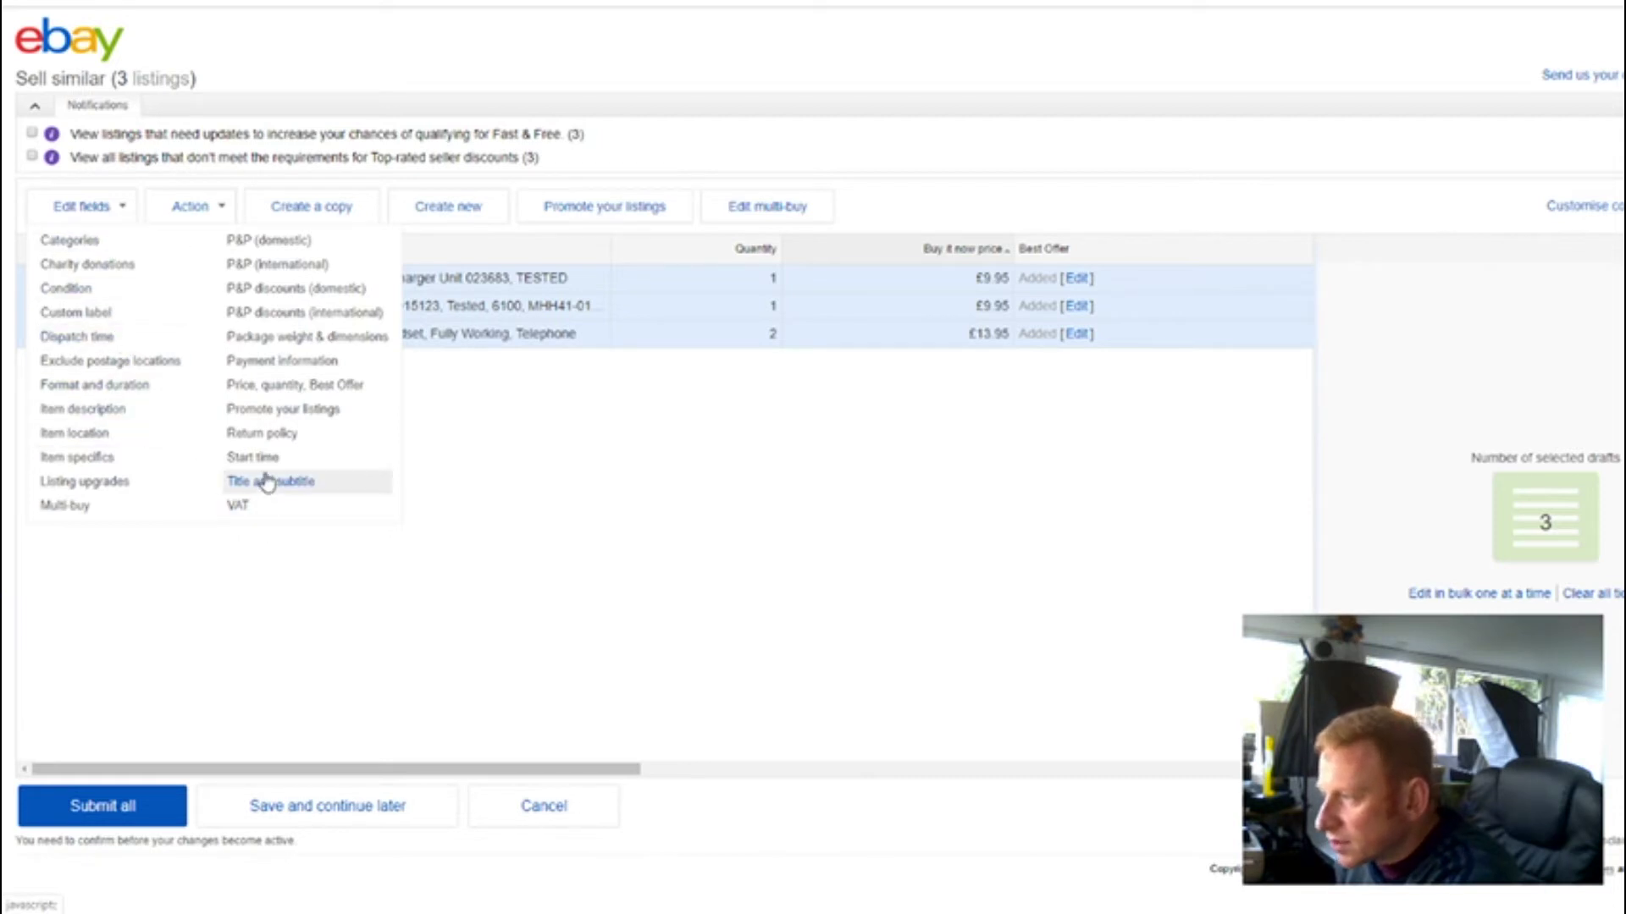
click(953, 554)
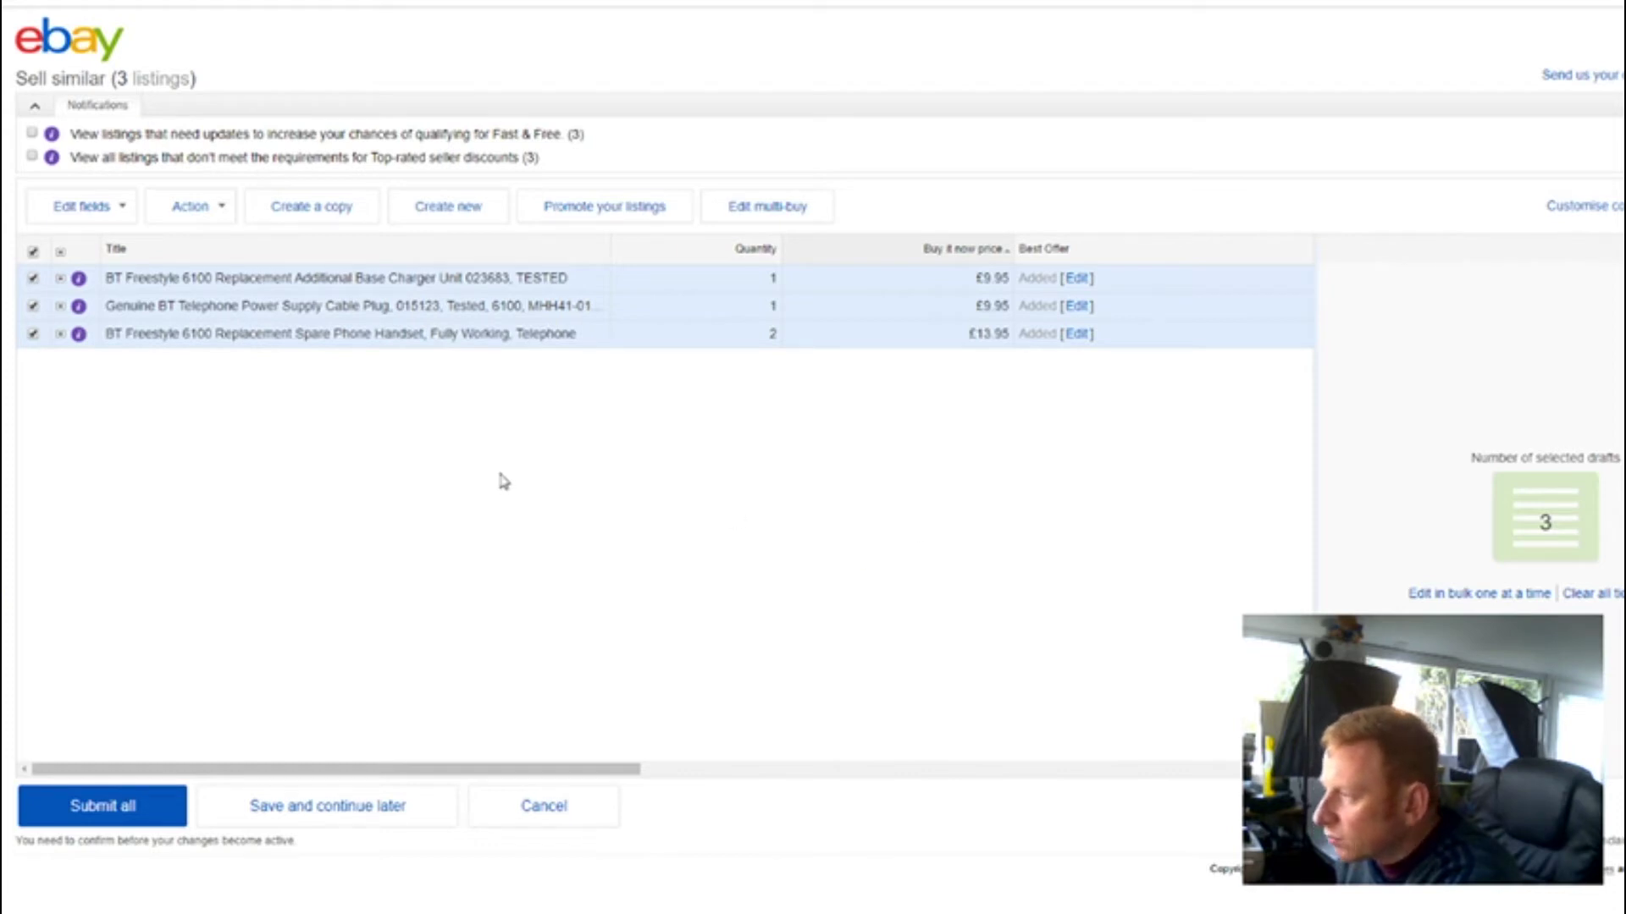
click(101, 210)
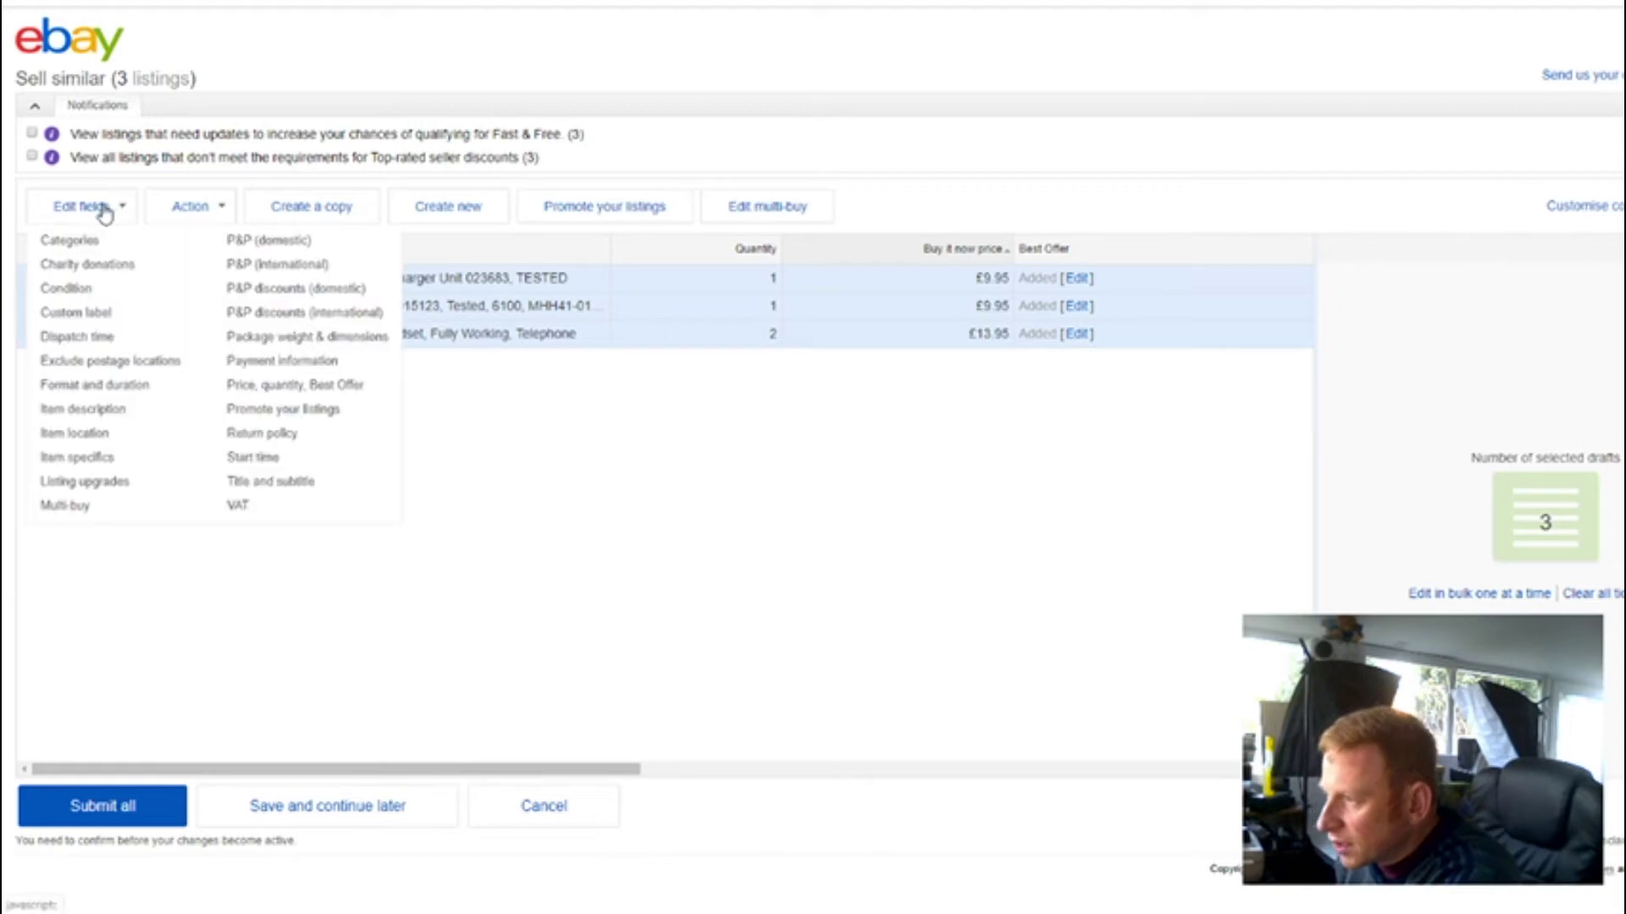
click(246, 460)
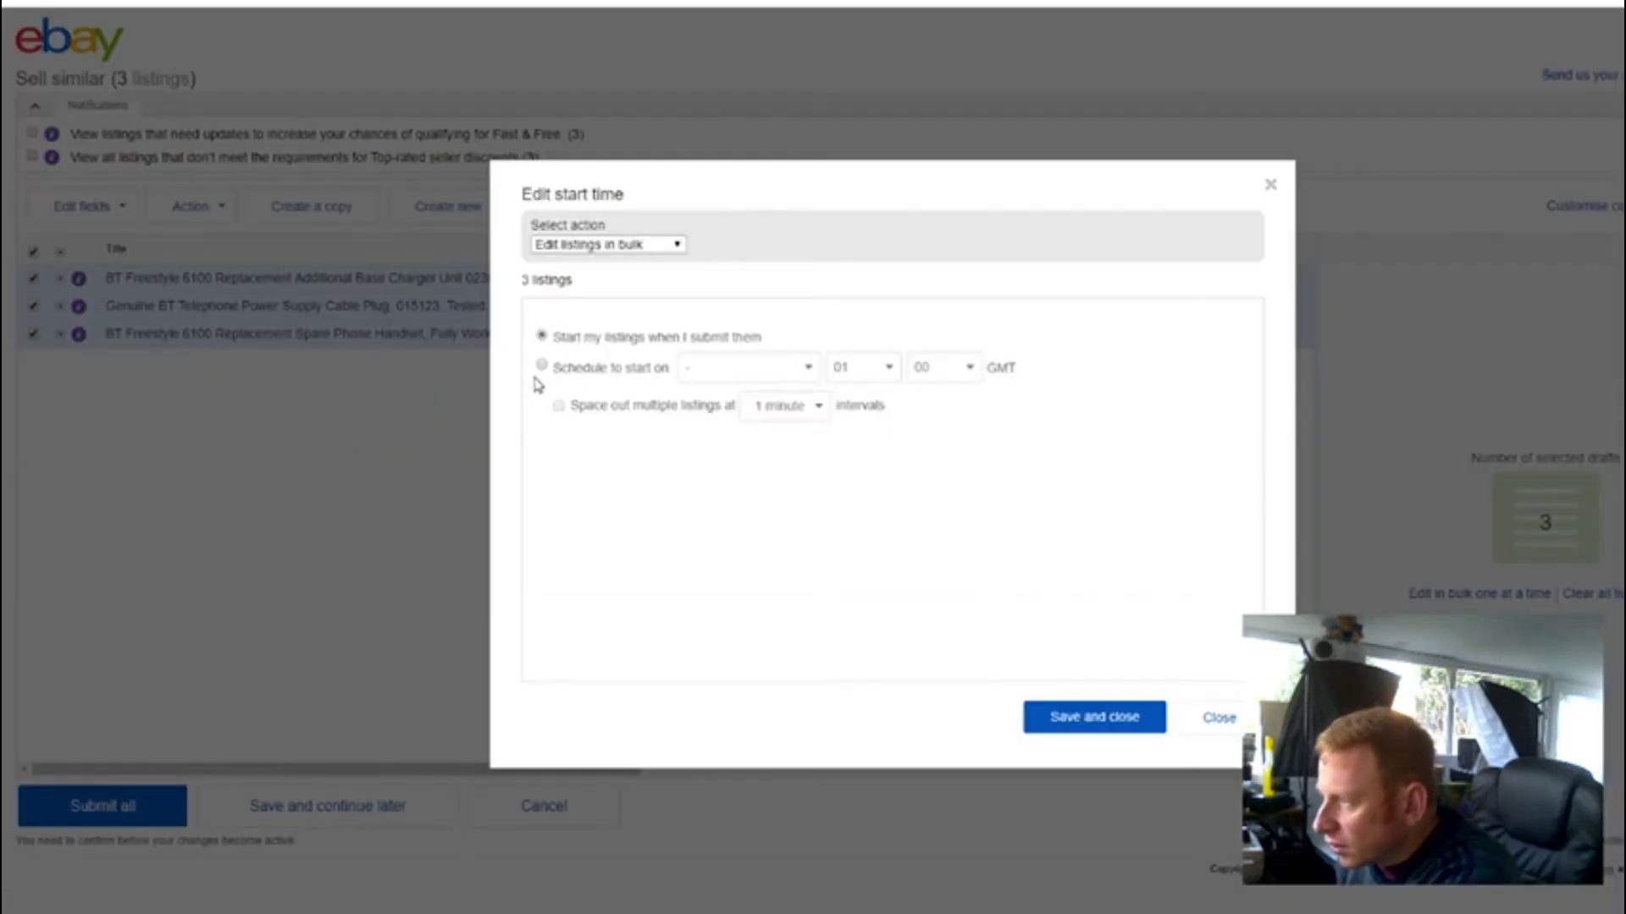
click(541, 366)
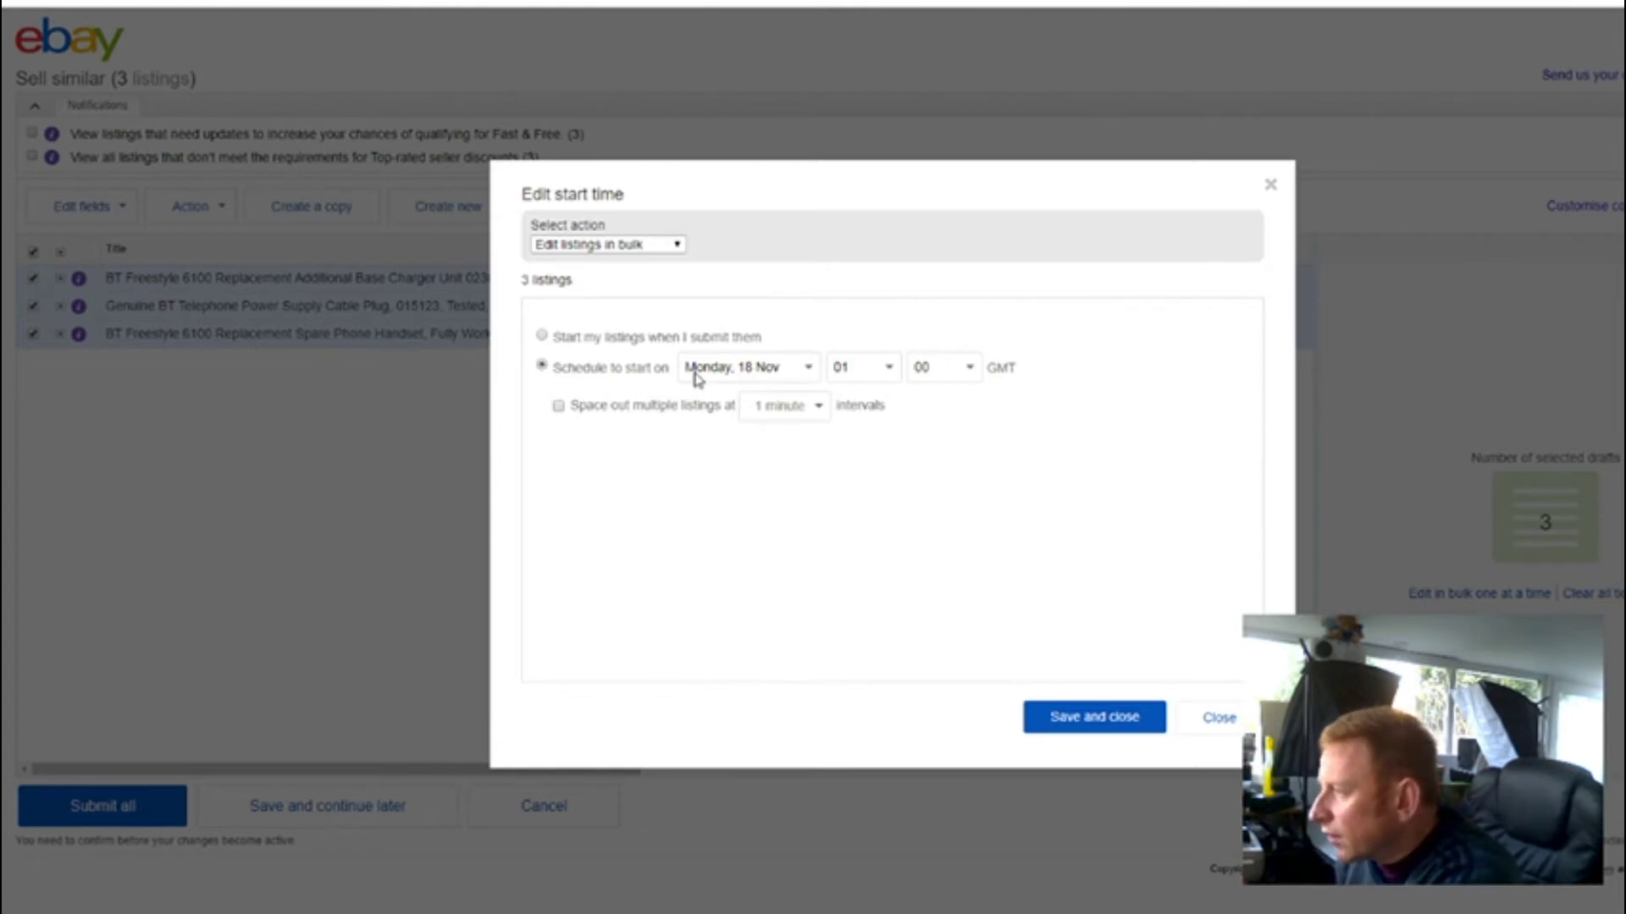
click(868, 377)
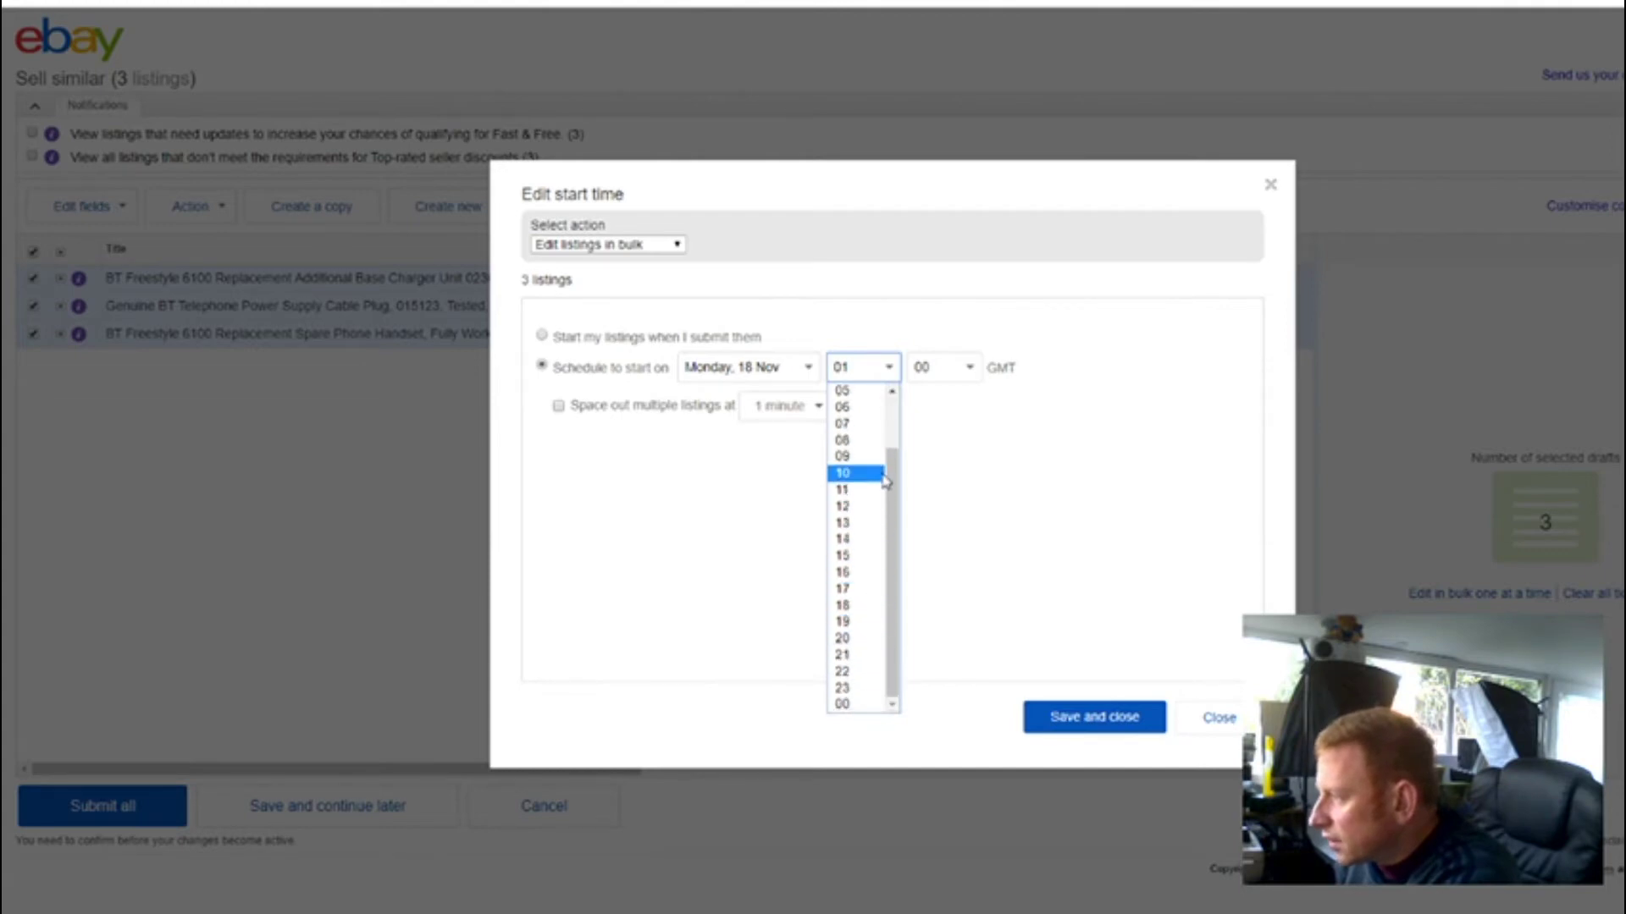
click(881, 457)
click(961, 373)
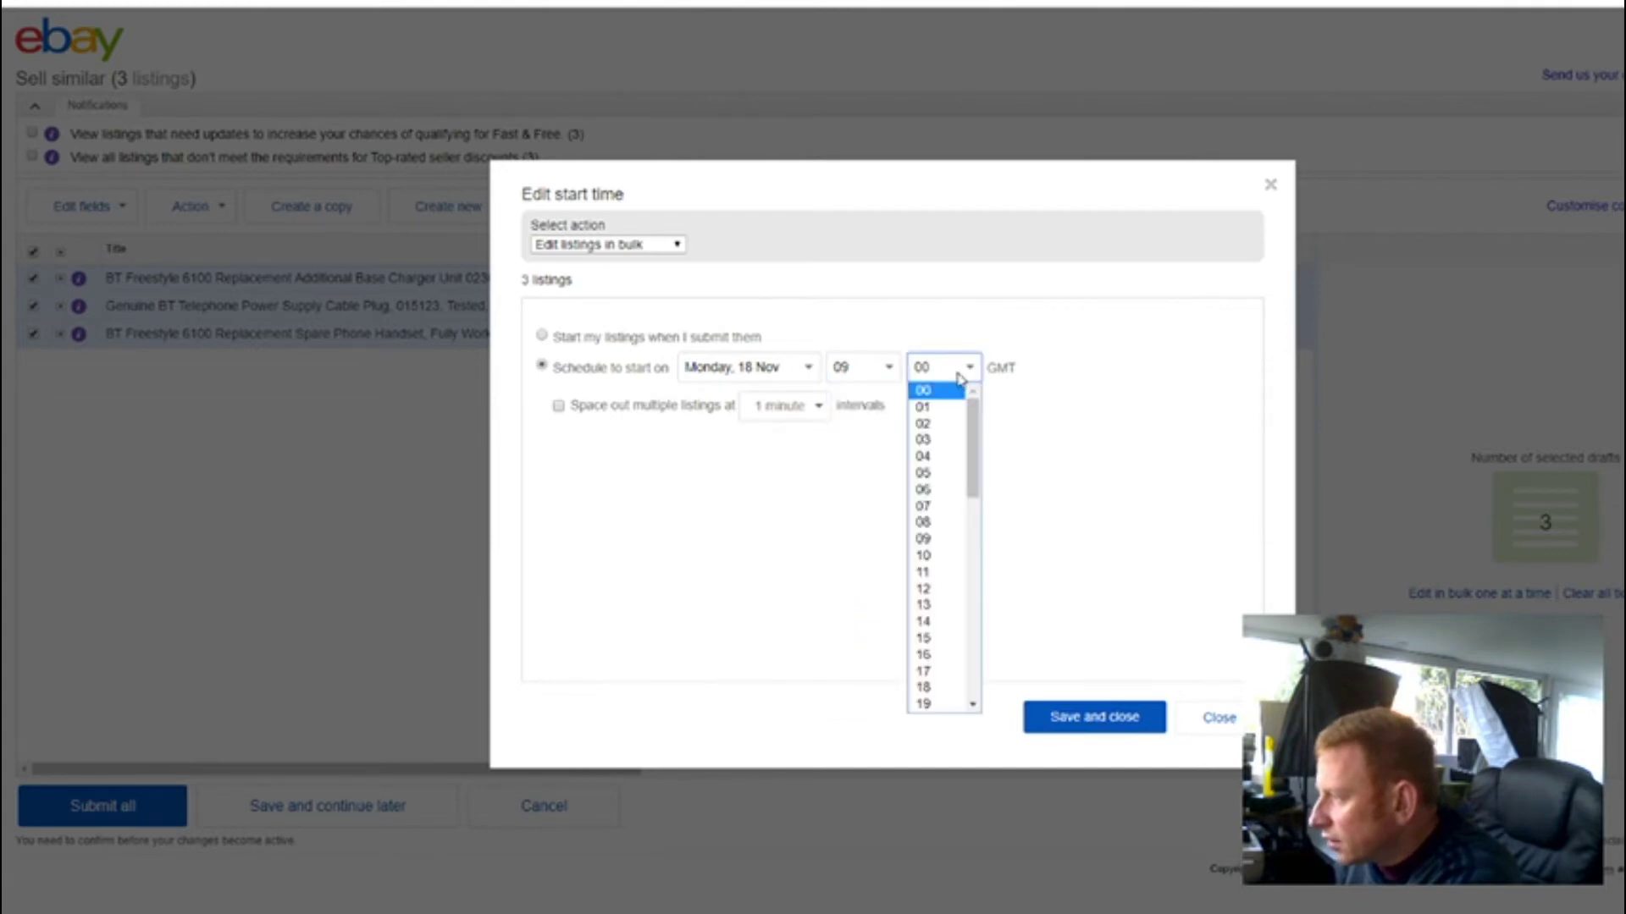
click(929, 555)
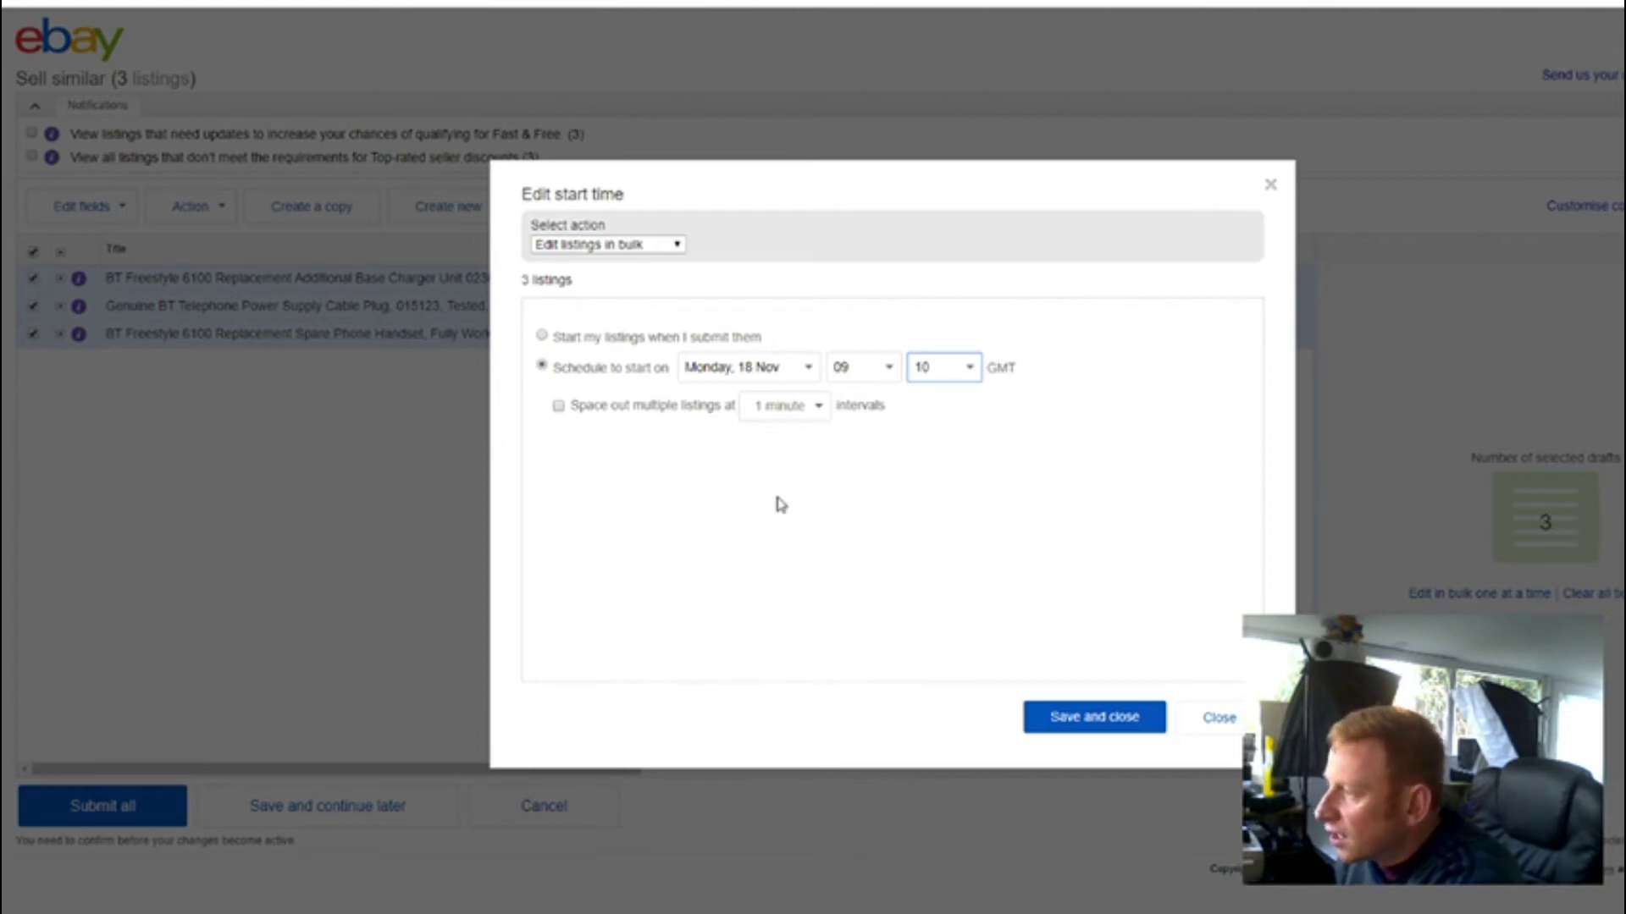
click(558, 408)
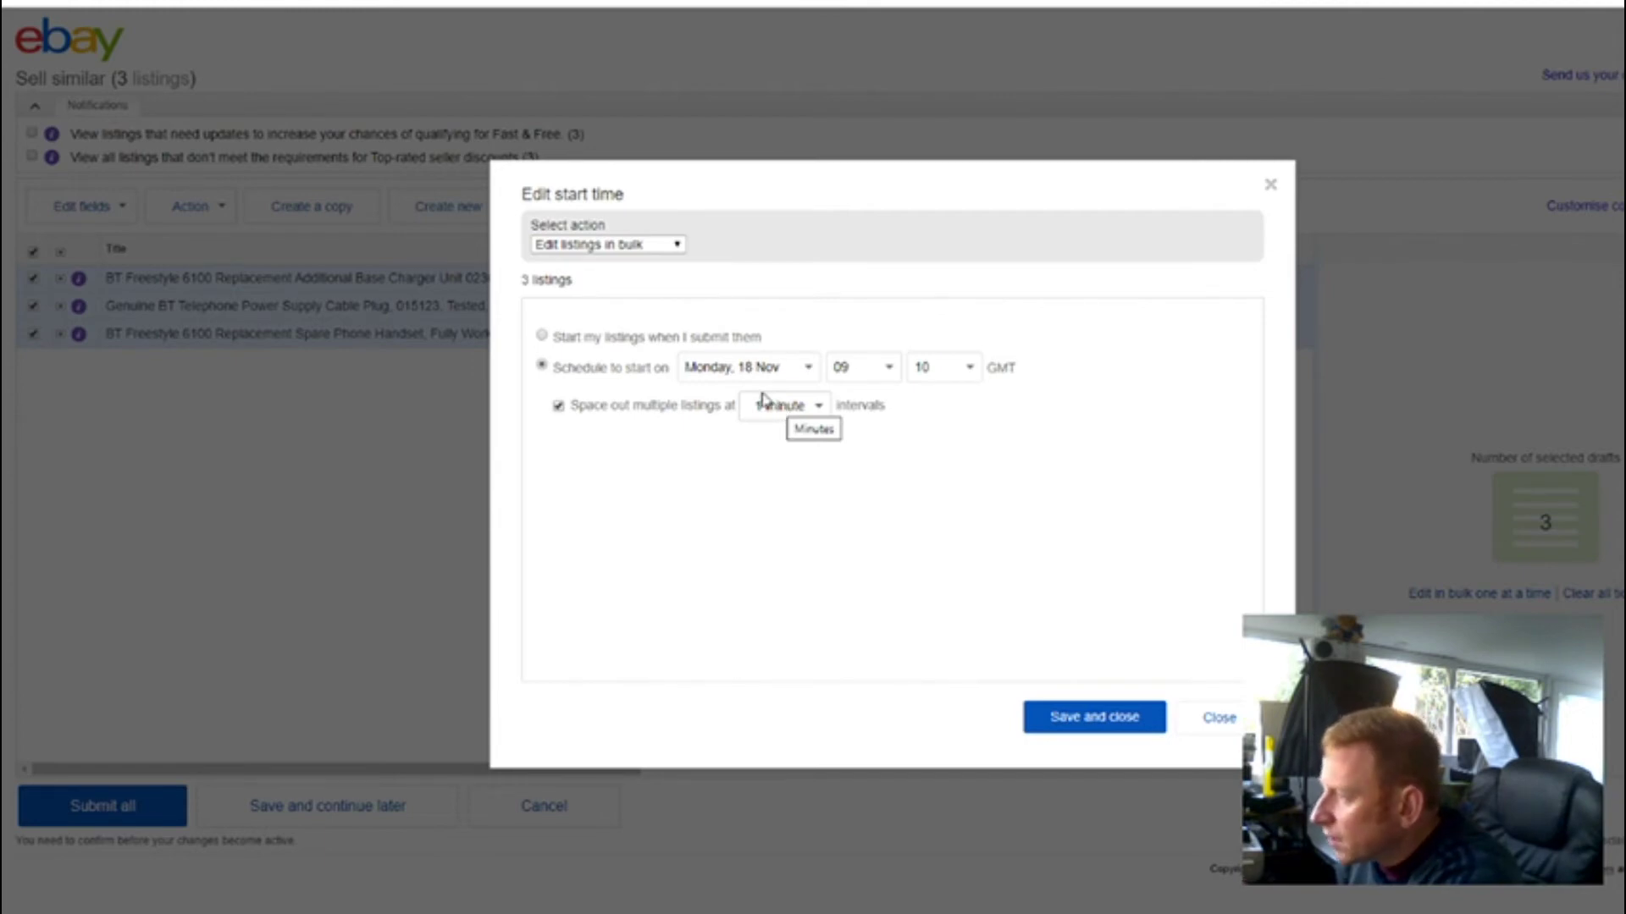
- Try Saturday, 23 Nov as the scheduled start date and return it to Monday, 18 Nov
click(769, 378)
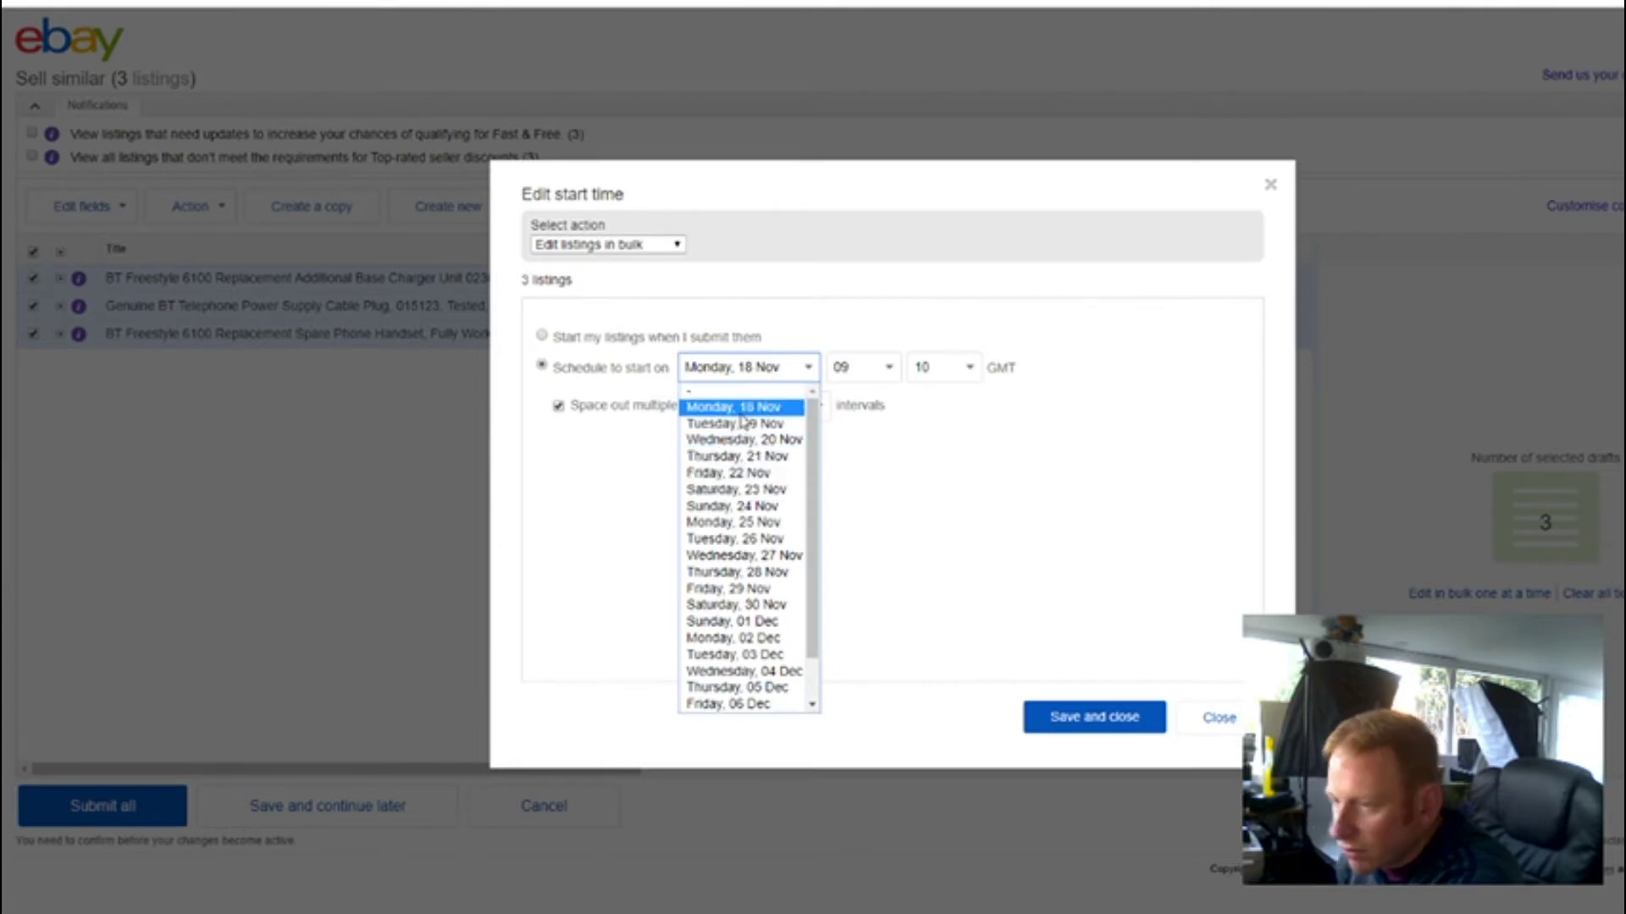
click(513, 534)
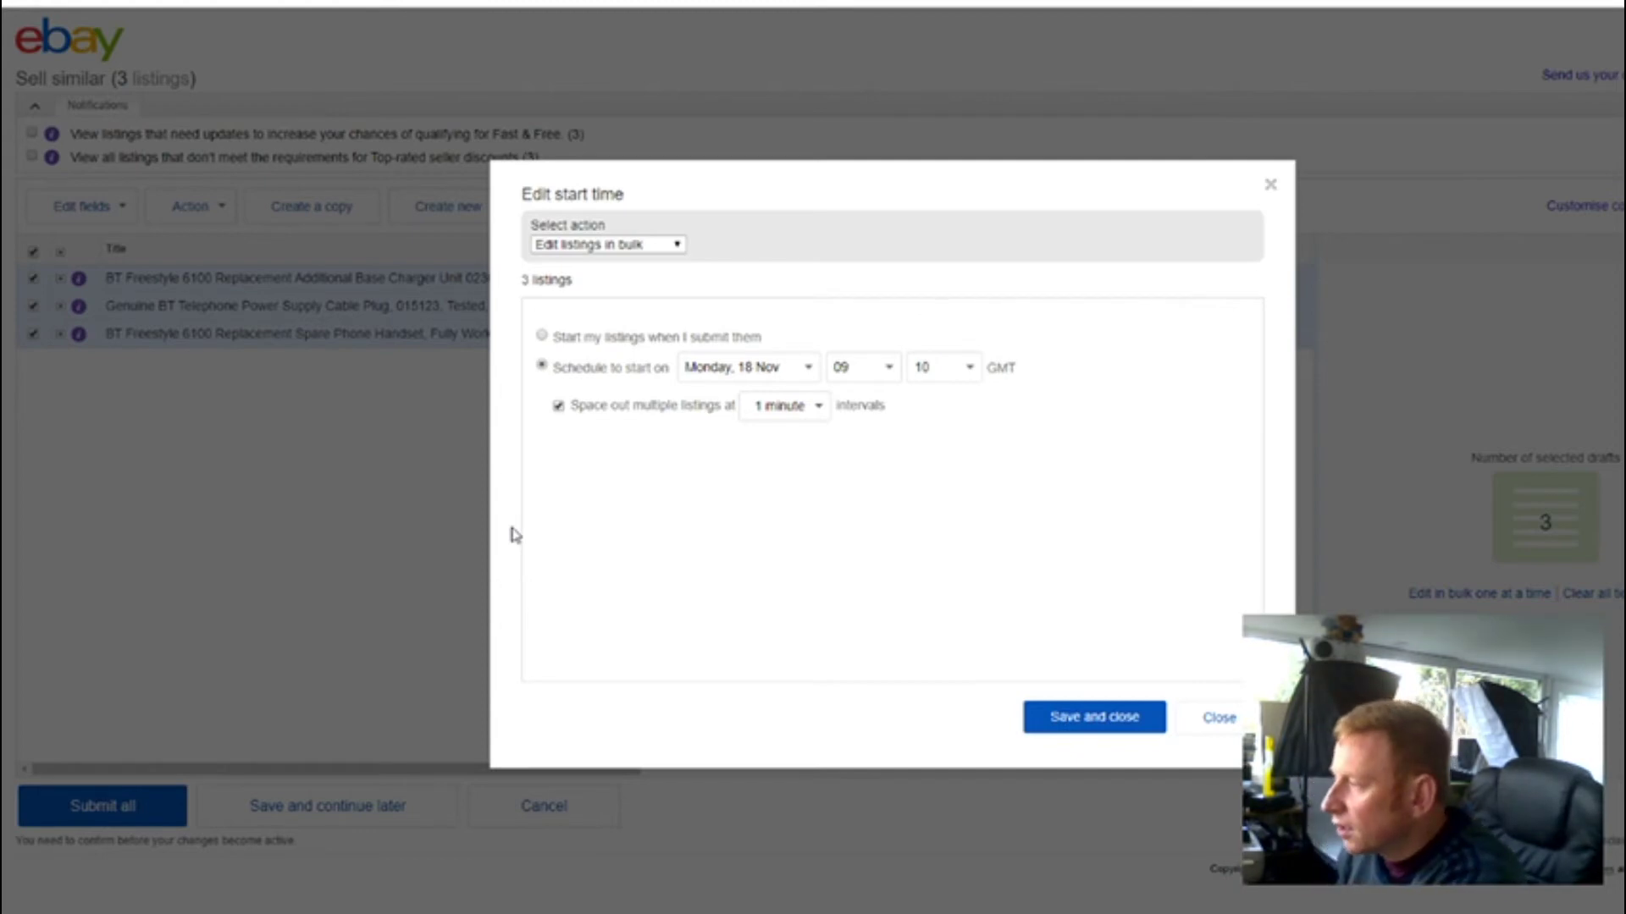
click(711, 366)
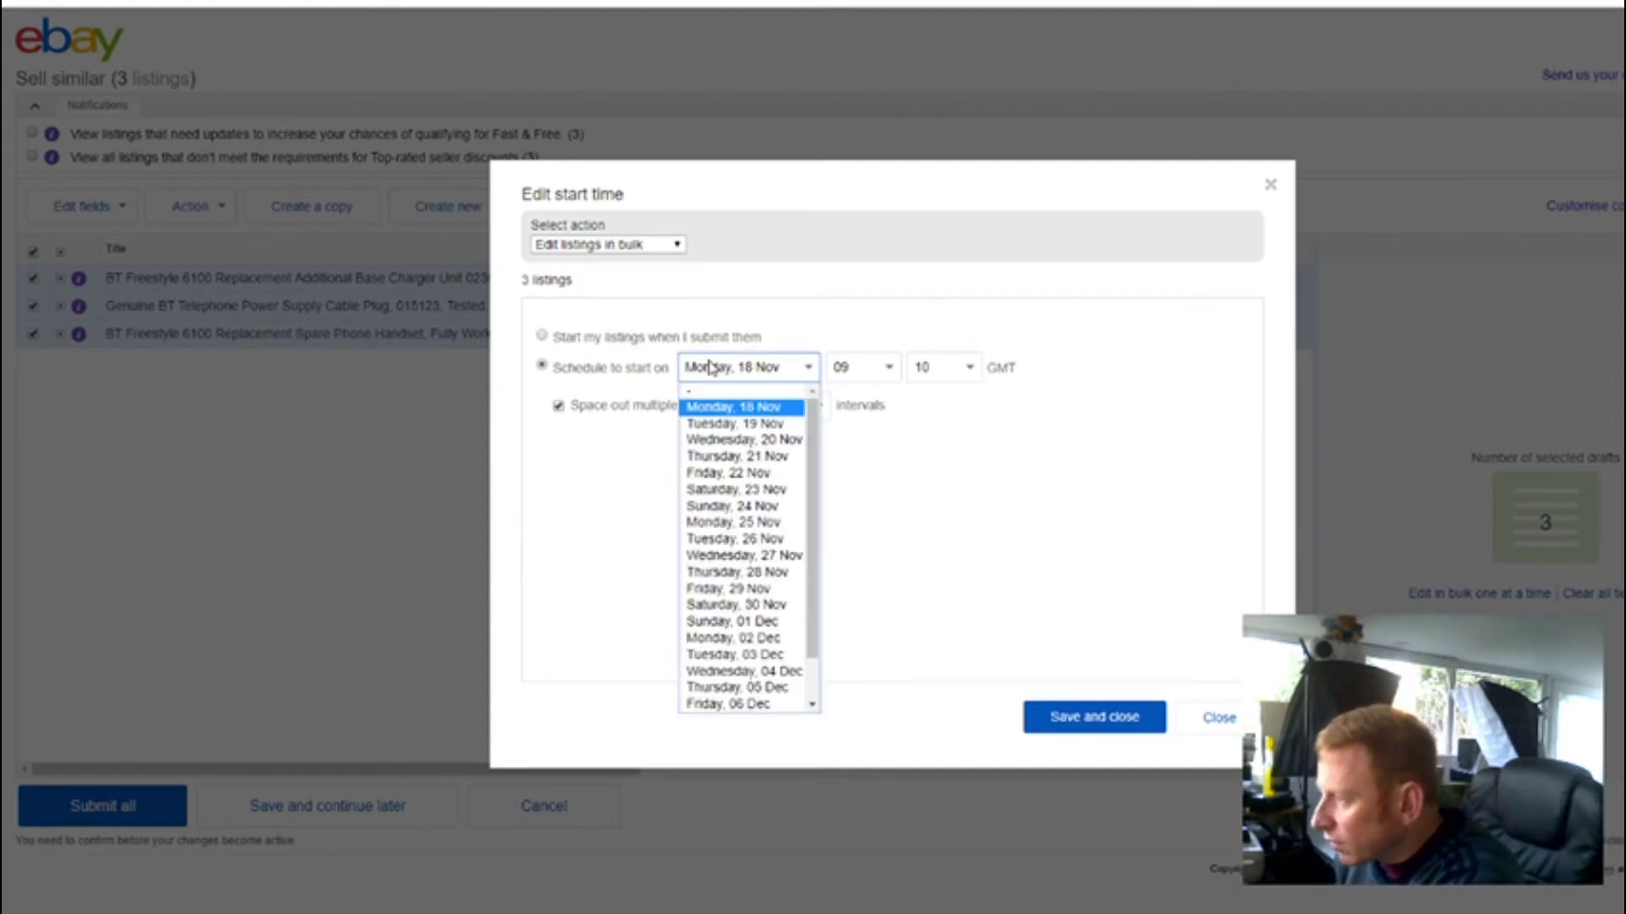
click(720, 500)
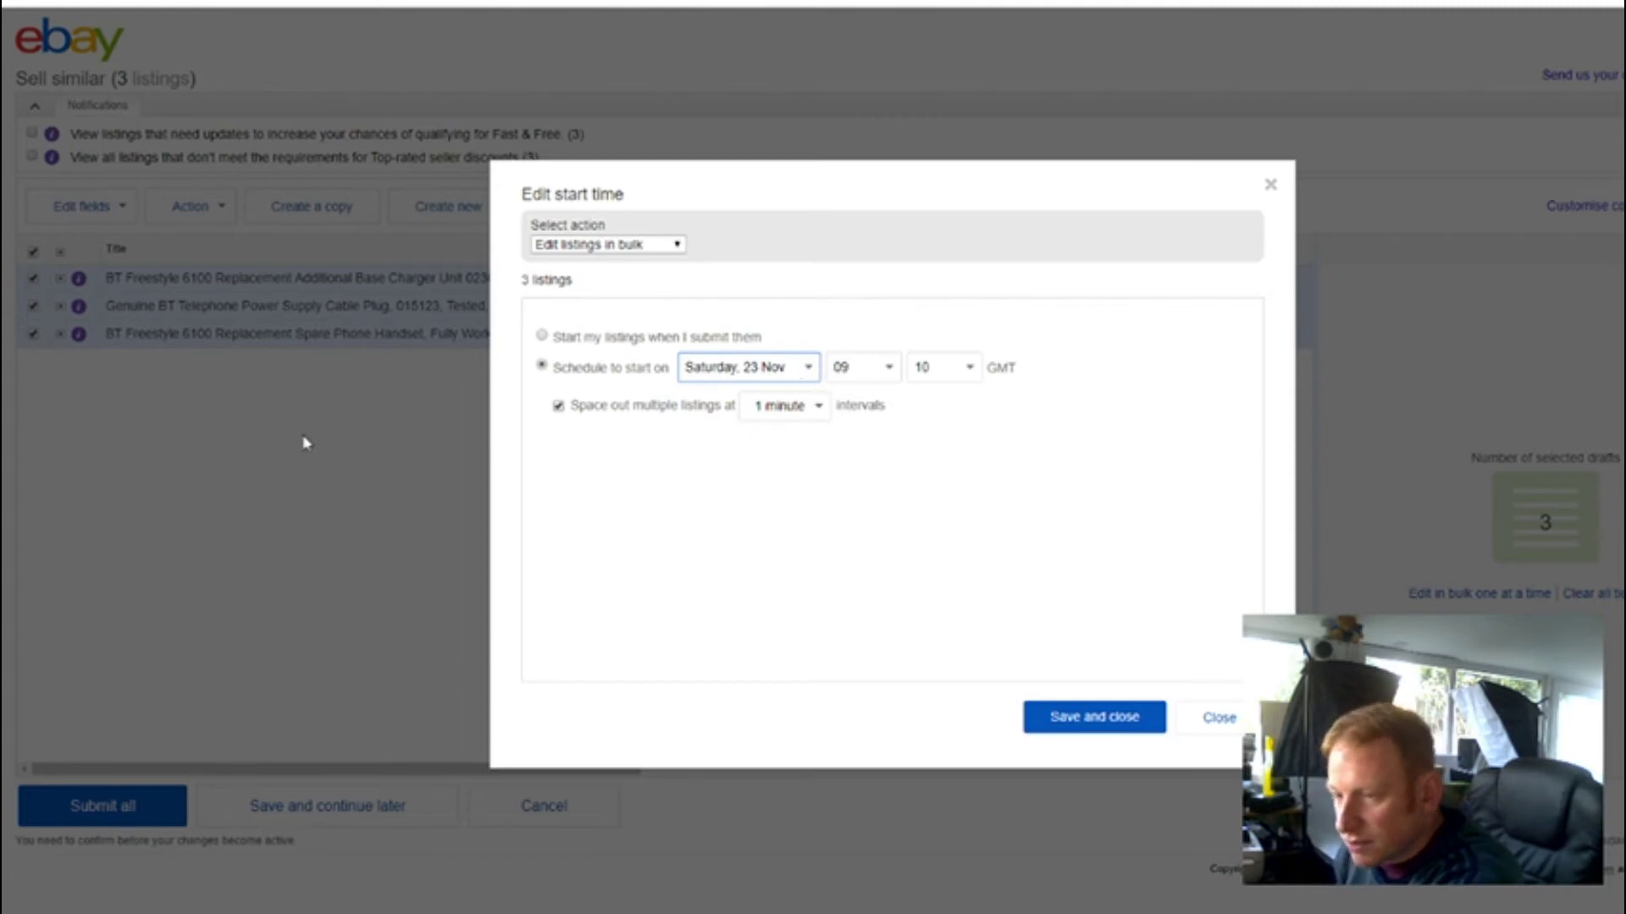
click(750, 371)
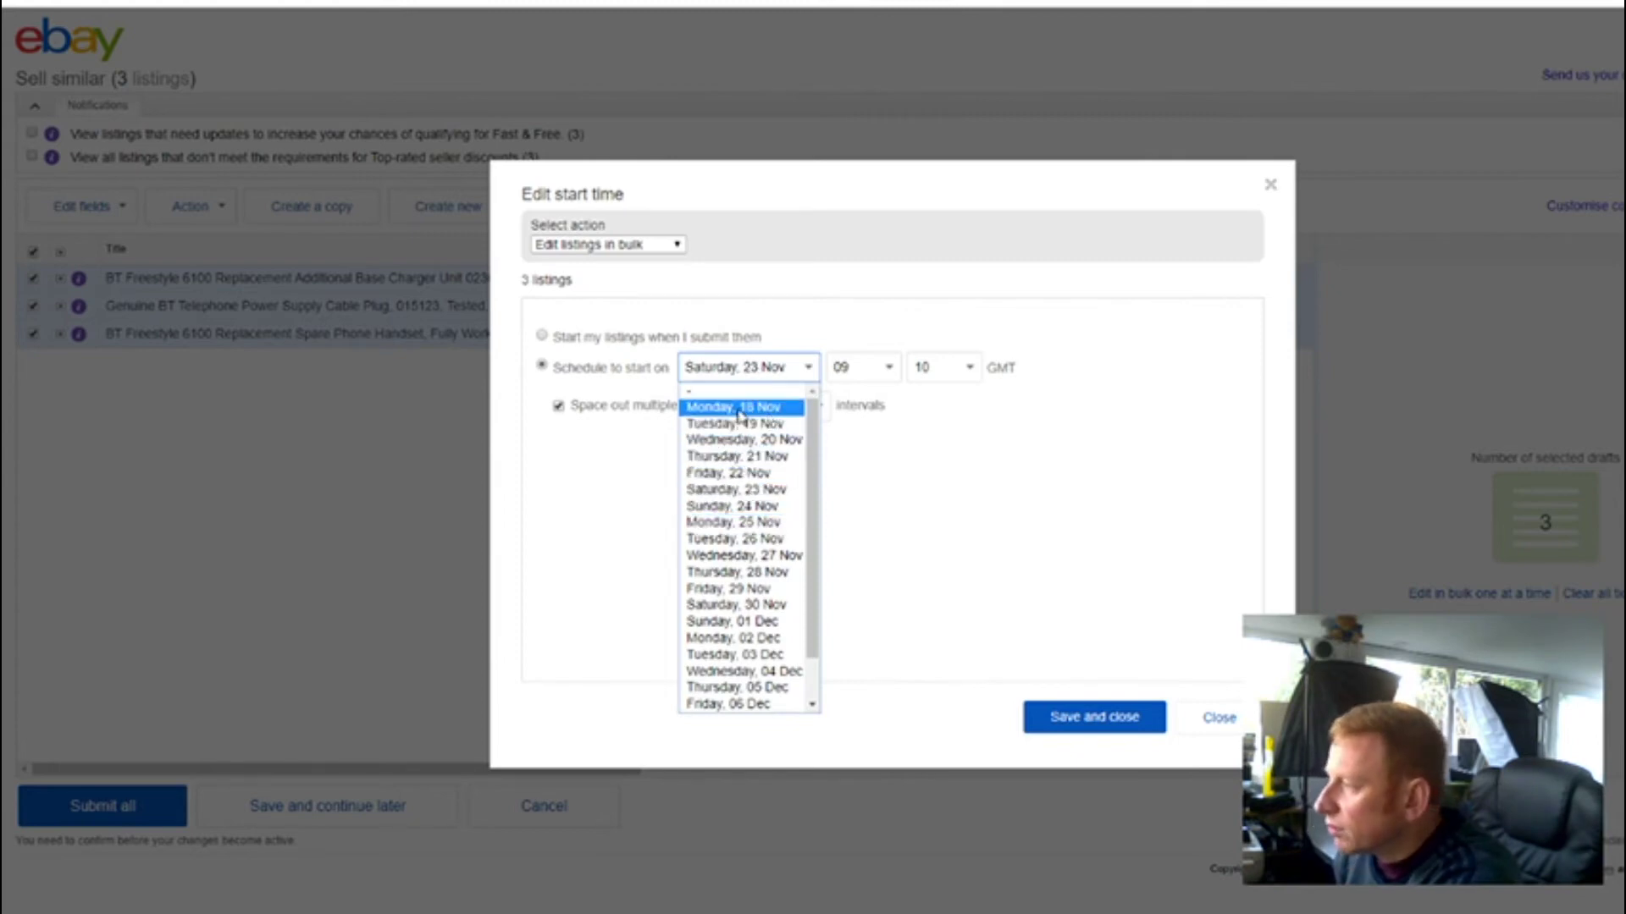
click(739, 408)
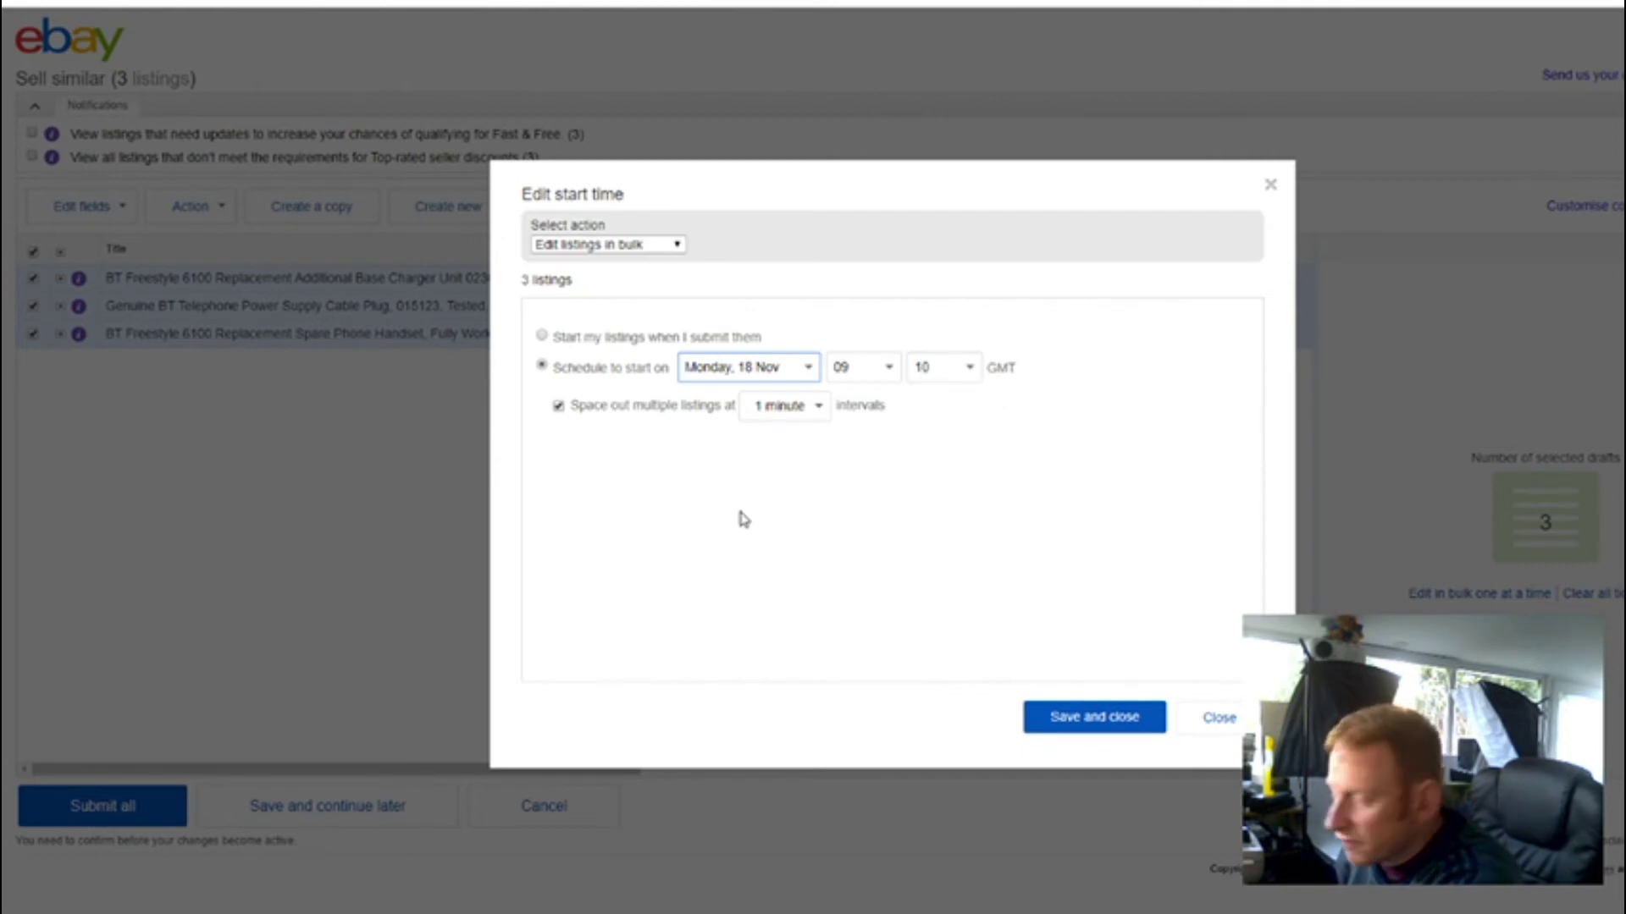
- Save the bulk start time, submit all three drafts without saving changes to templates, and close the submission summary
click(1093, 729)
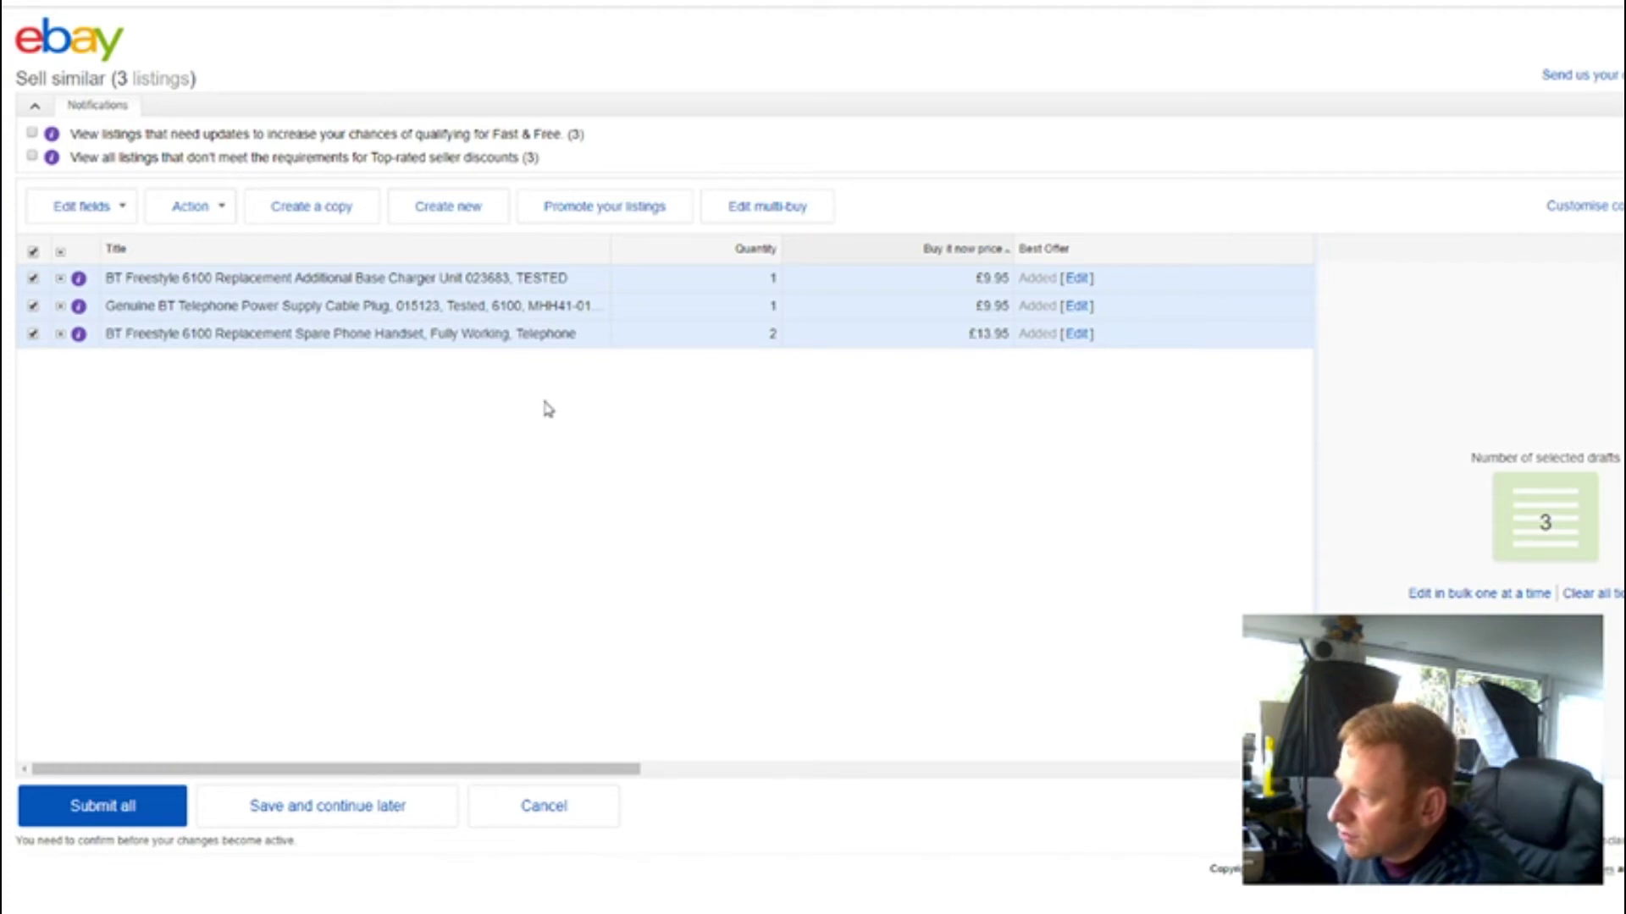
click(120, 812)
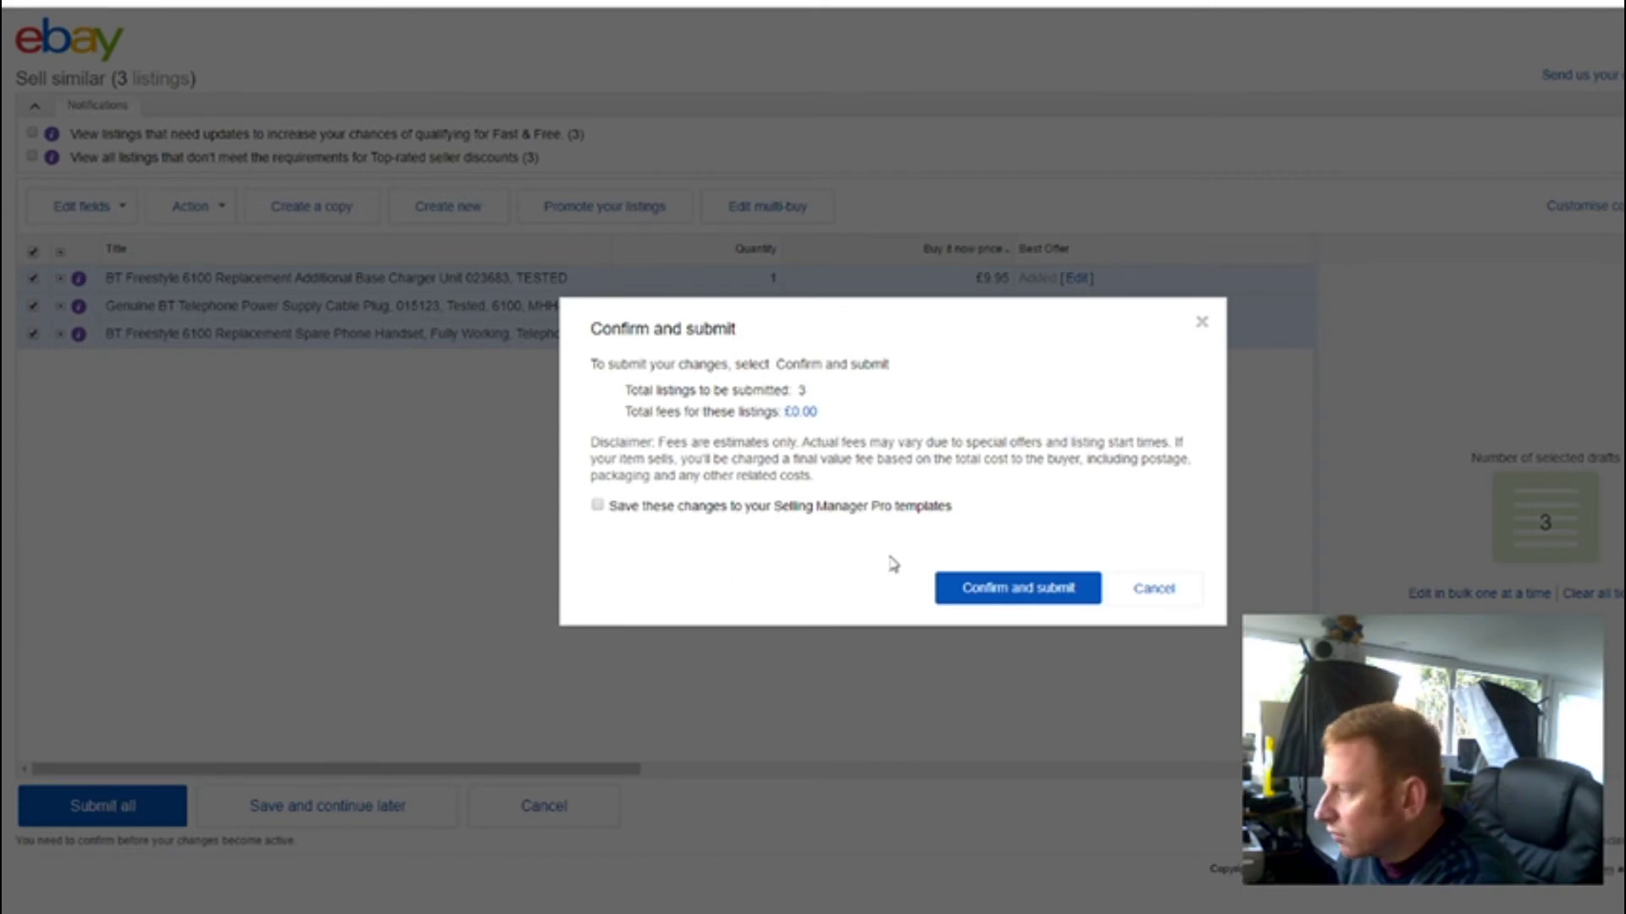
click(1022, 606)
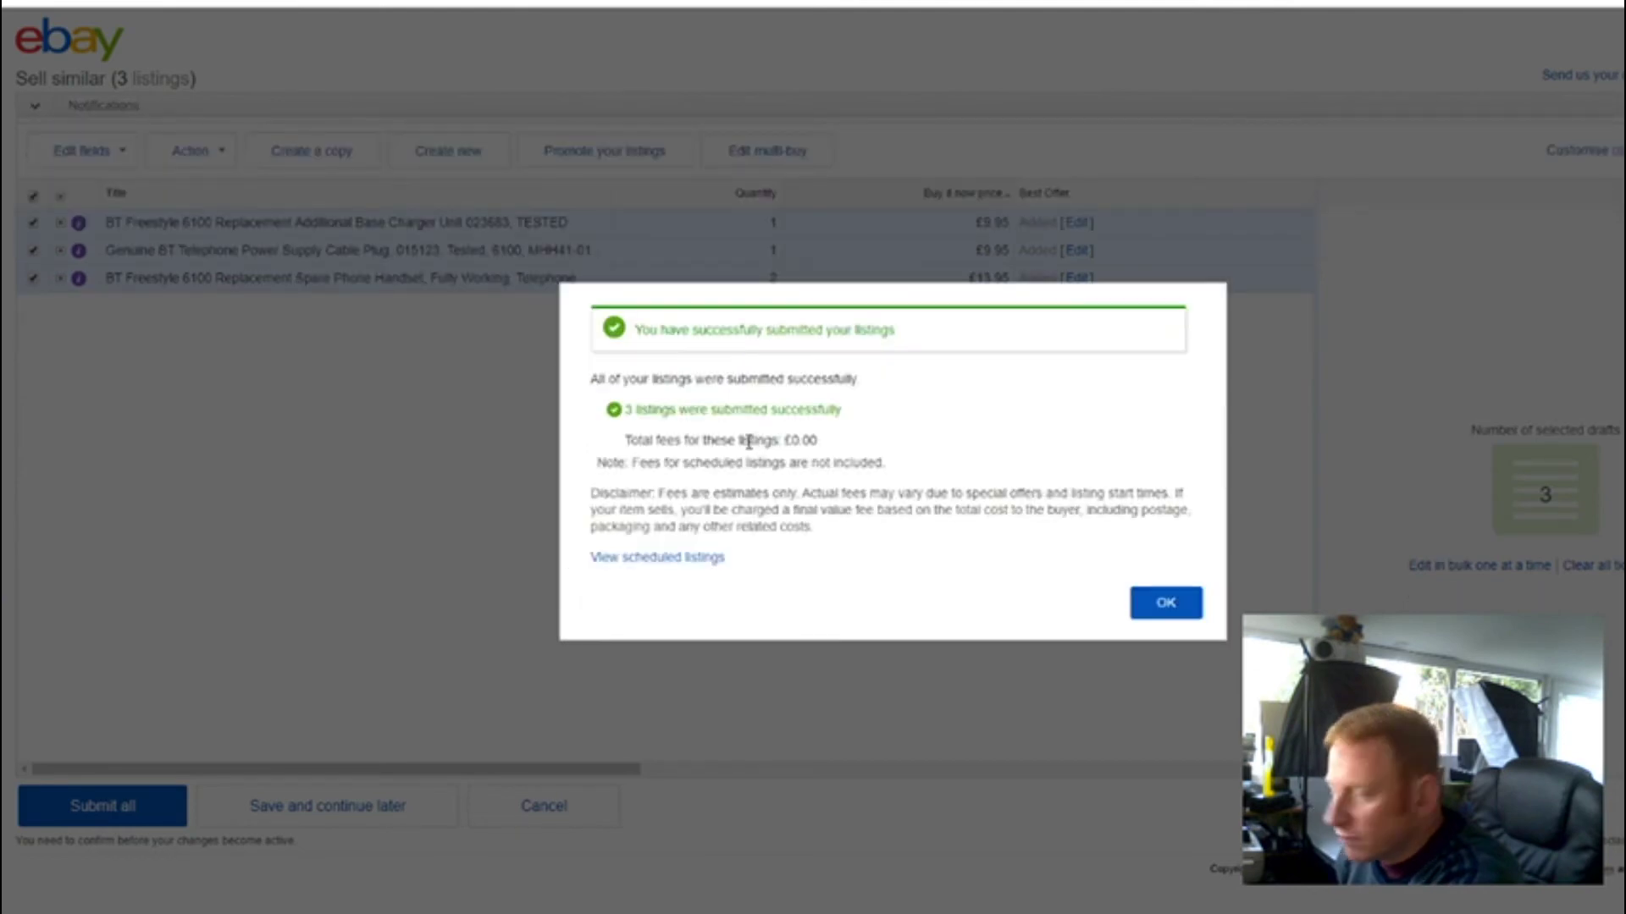
drag(629, 440, 846, 444)
click(847, 444)
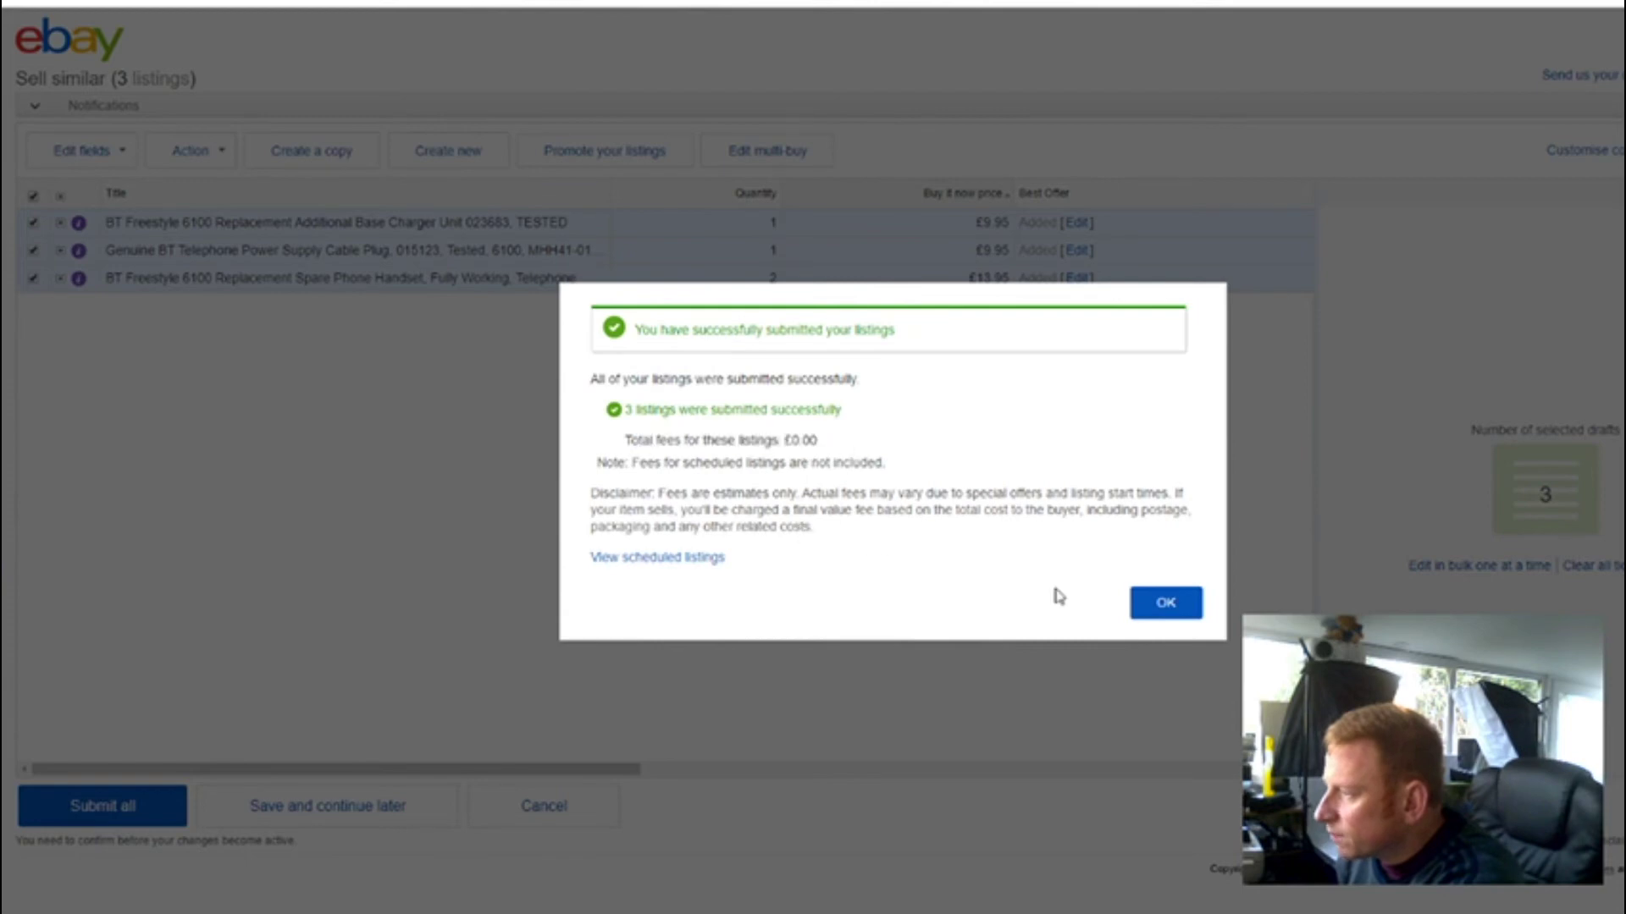
click(1156, 617)
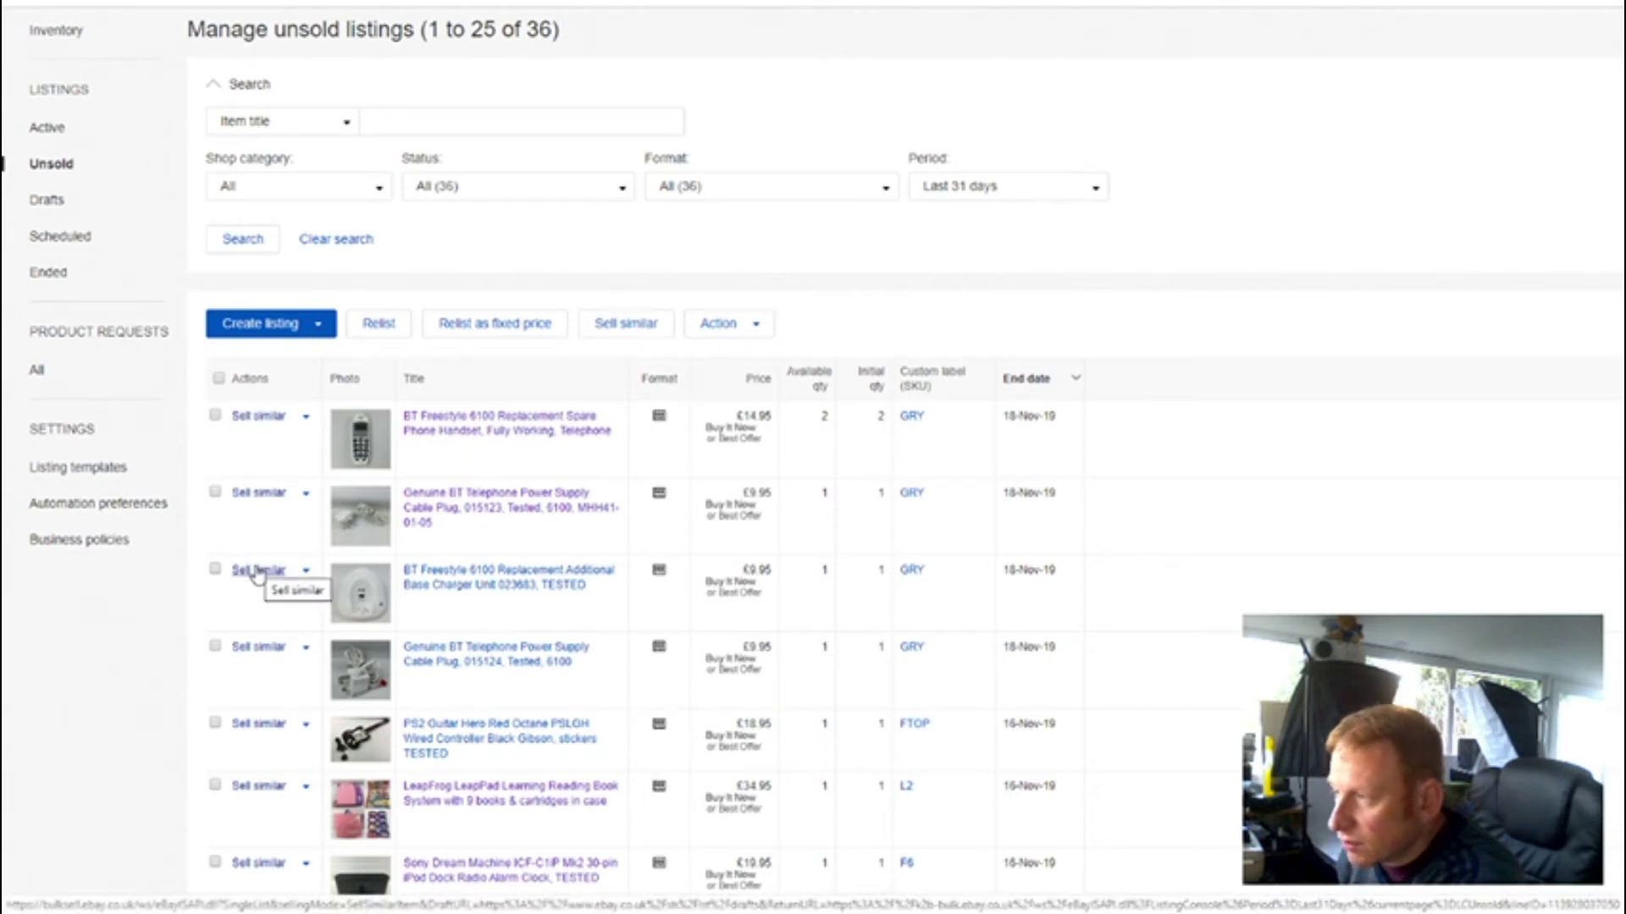
- Delete the relisted BT handset, 015123 power supply and base charger unit entries from the unsold listings
click(215, 569)
click(216, 493)
click(215, 416)
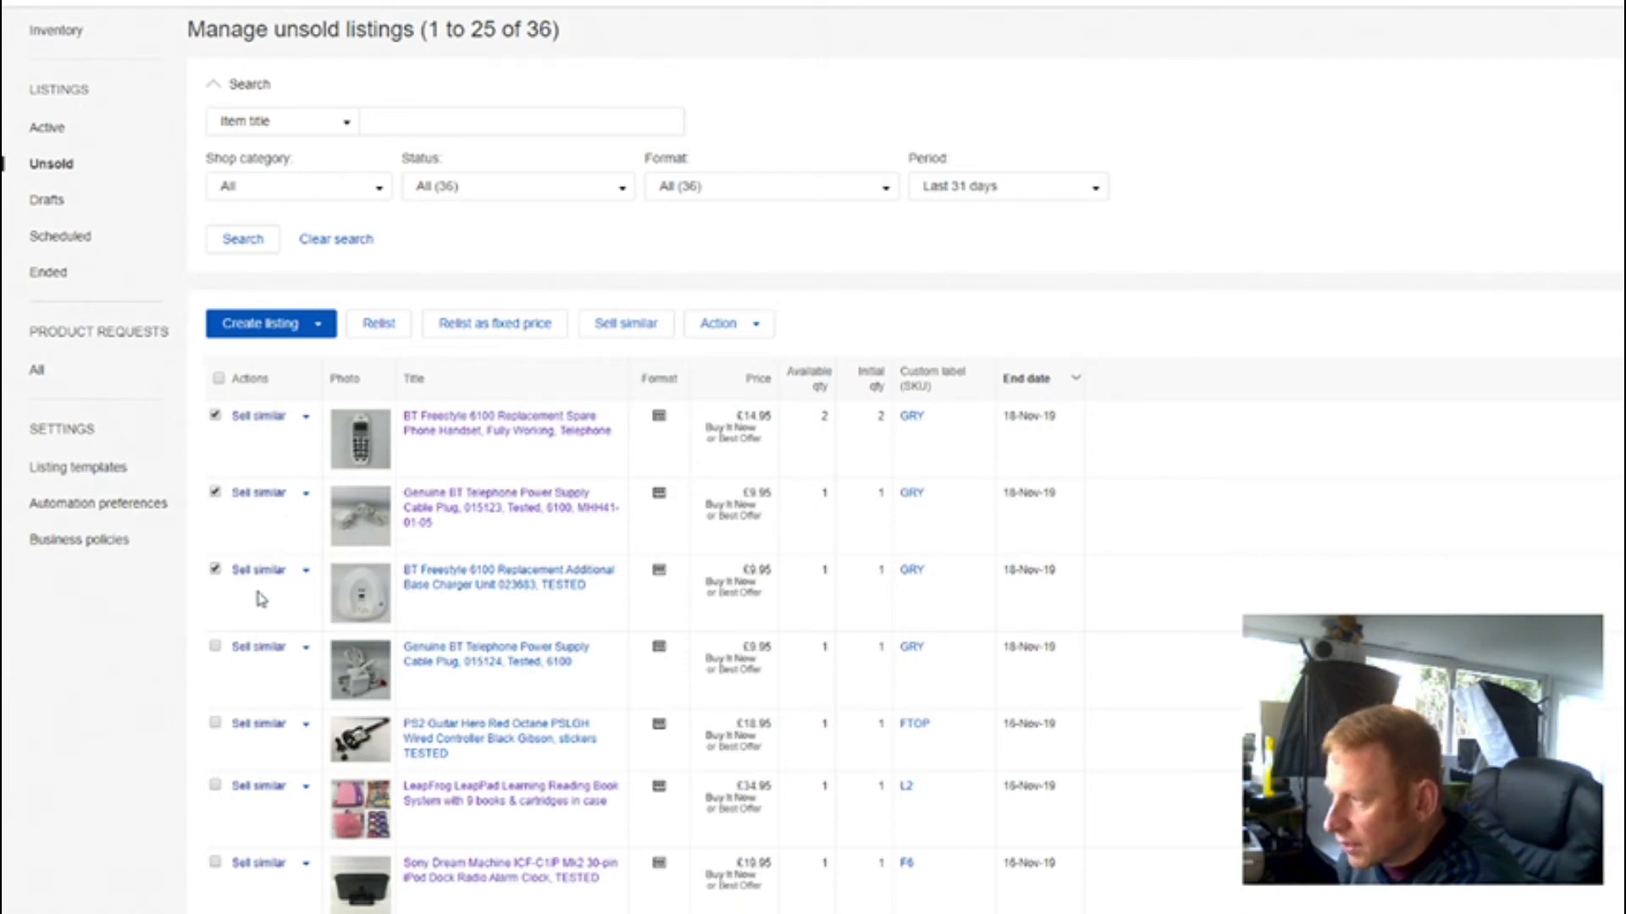
click(739, 334)
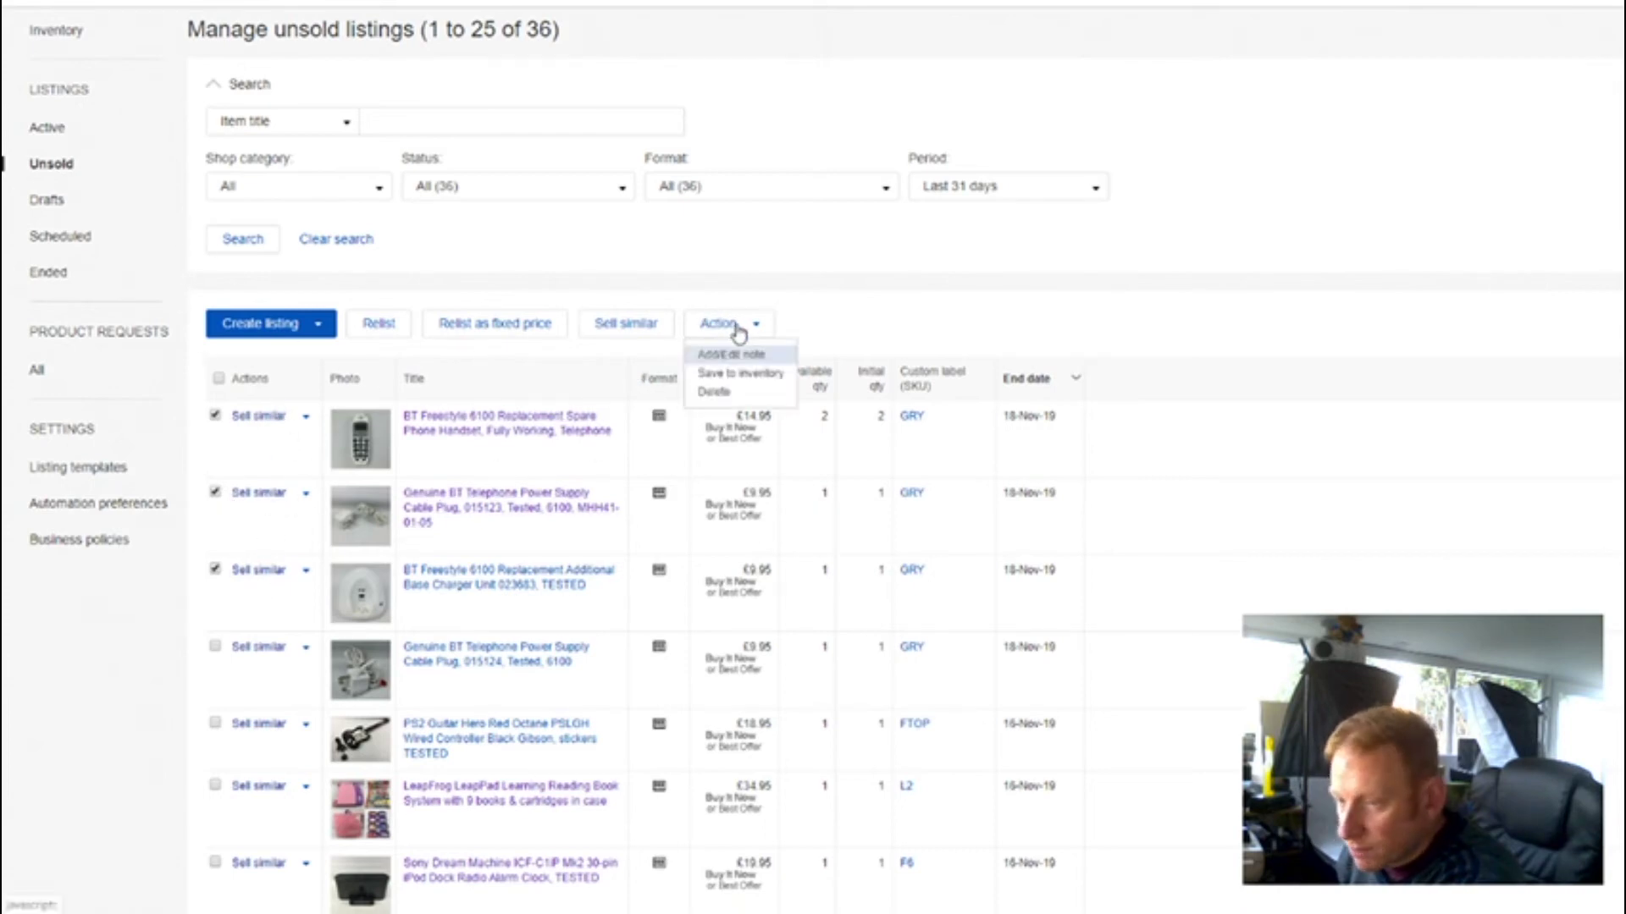
click(711, 398)
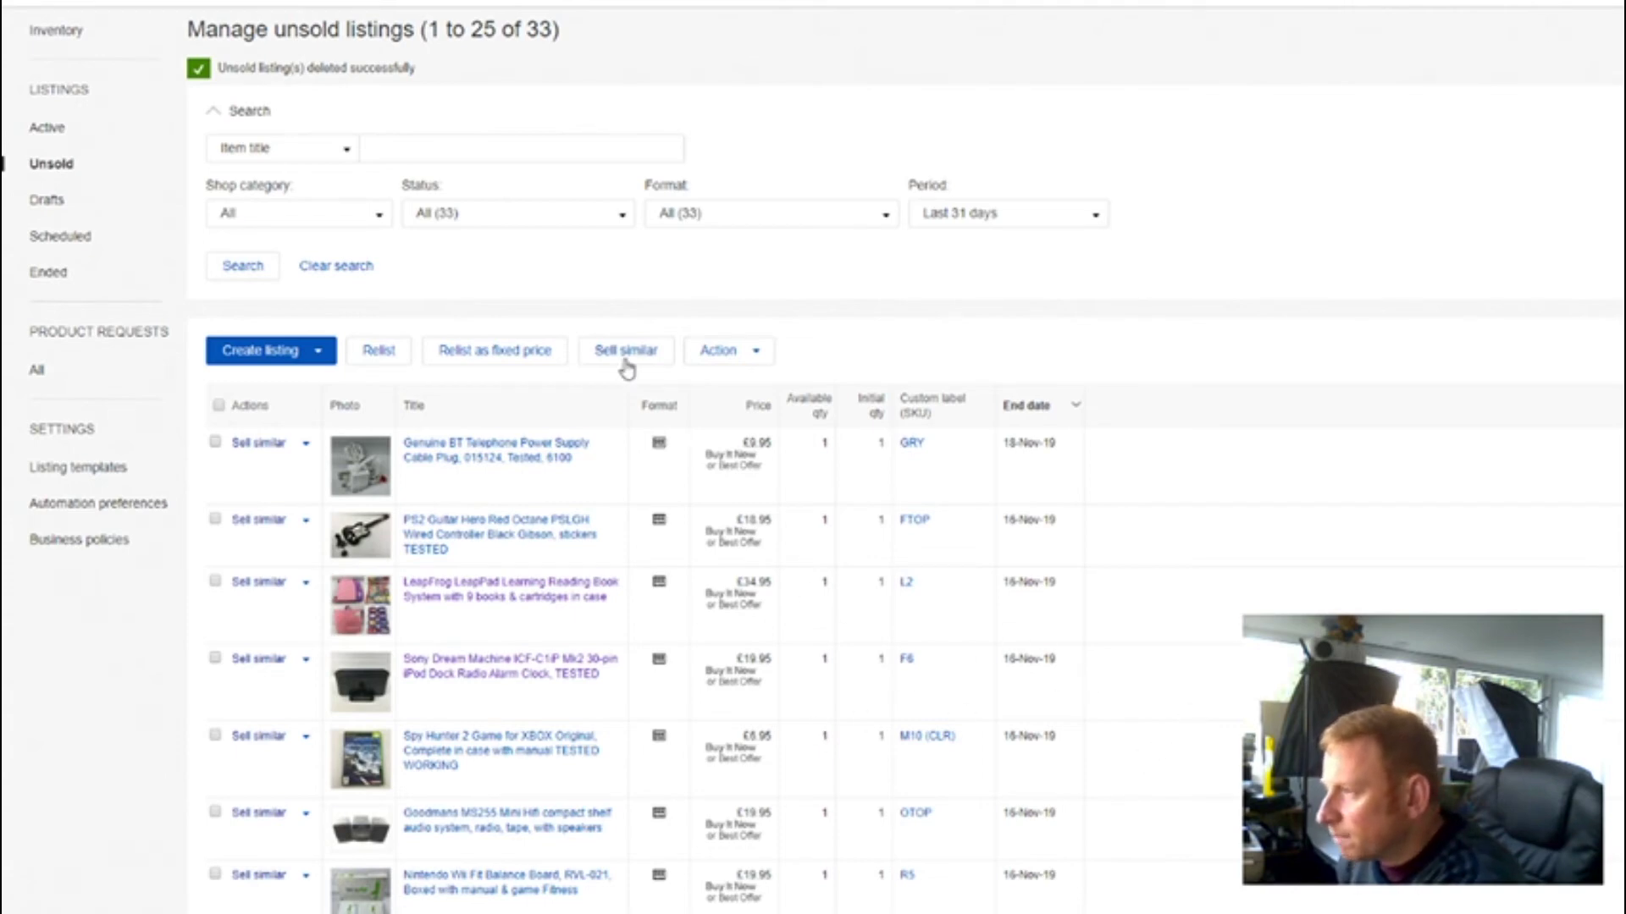
- Filter the active listings to those eligible for sending offers and review them
click(44, 134)
scroll(519, 496, down, 1)
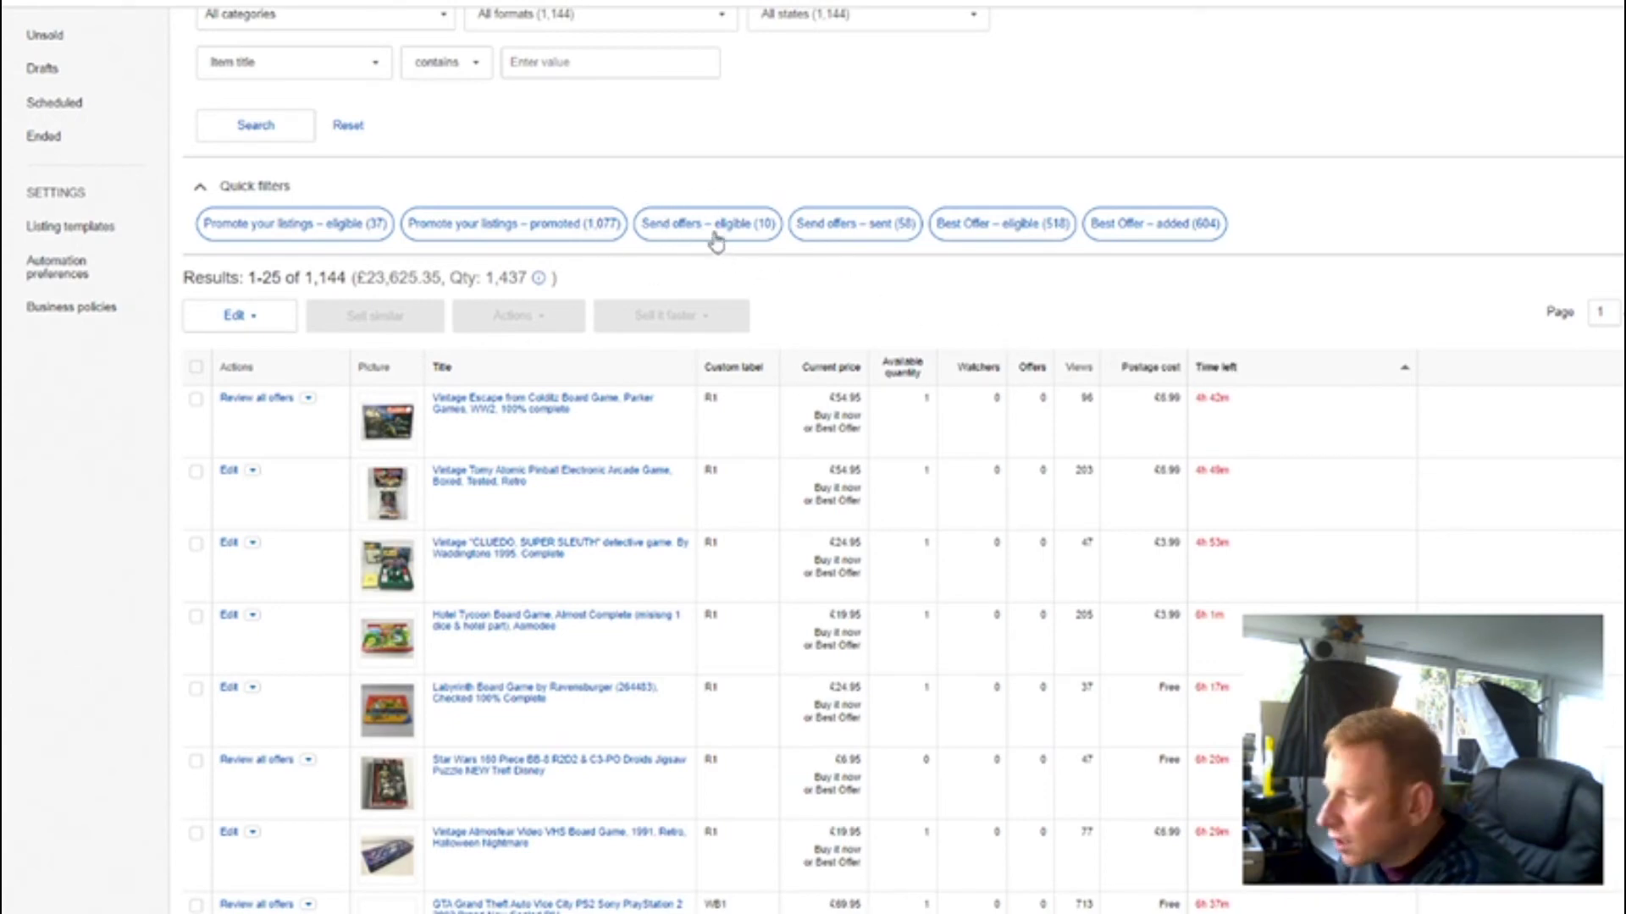
click(688, 241)
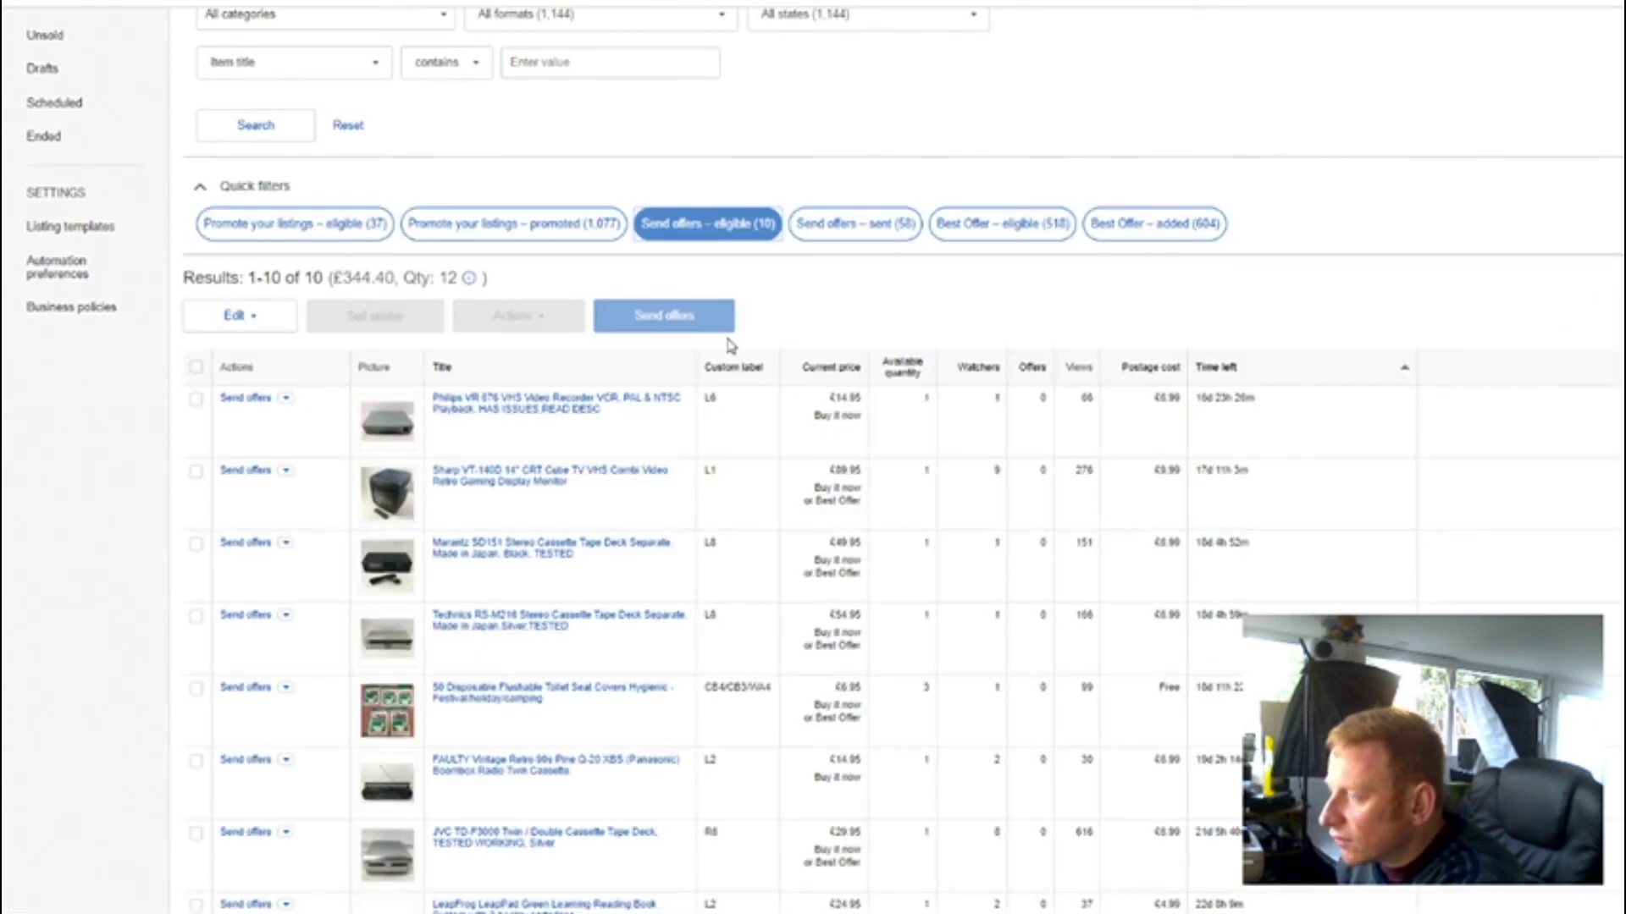
scroll(425, 461, down, 3)
scroll(427, 461, up, 3)
scroll(425, 461, down, 3)
scroll(425, 462, up, 1)
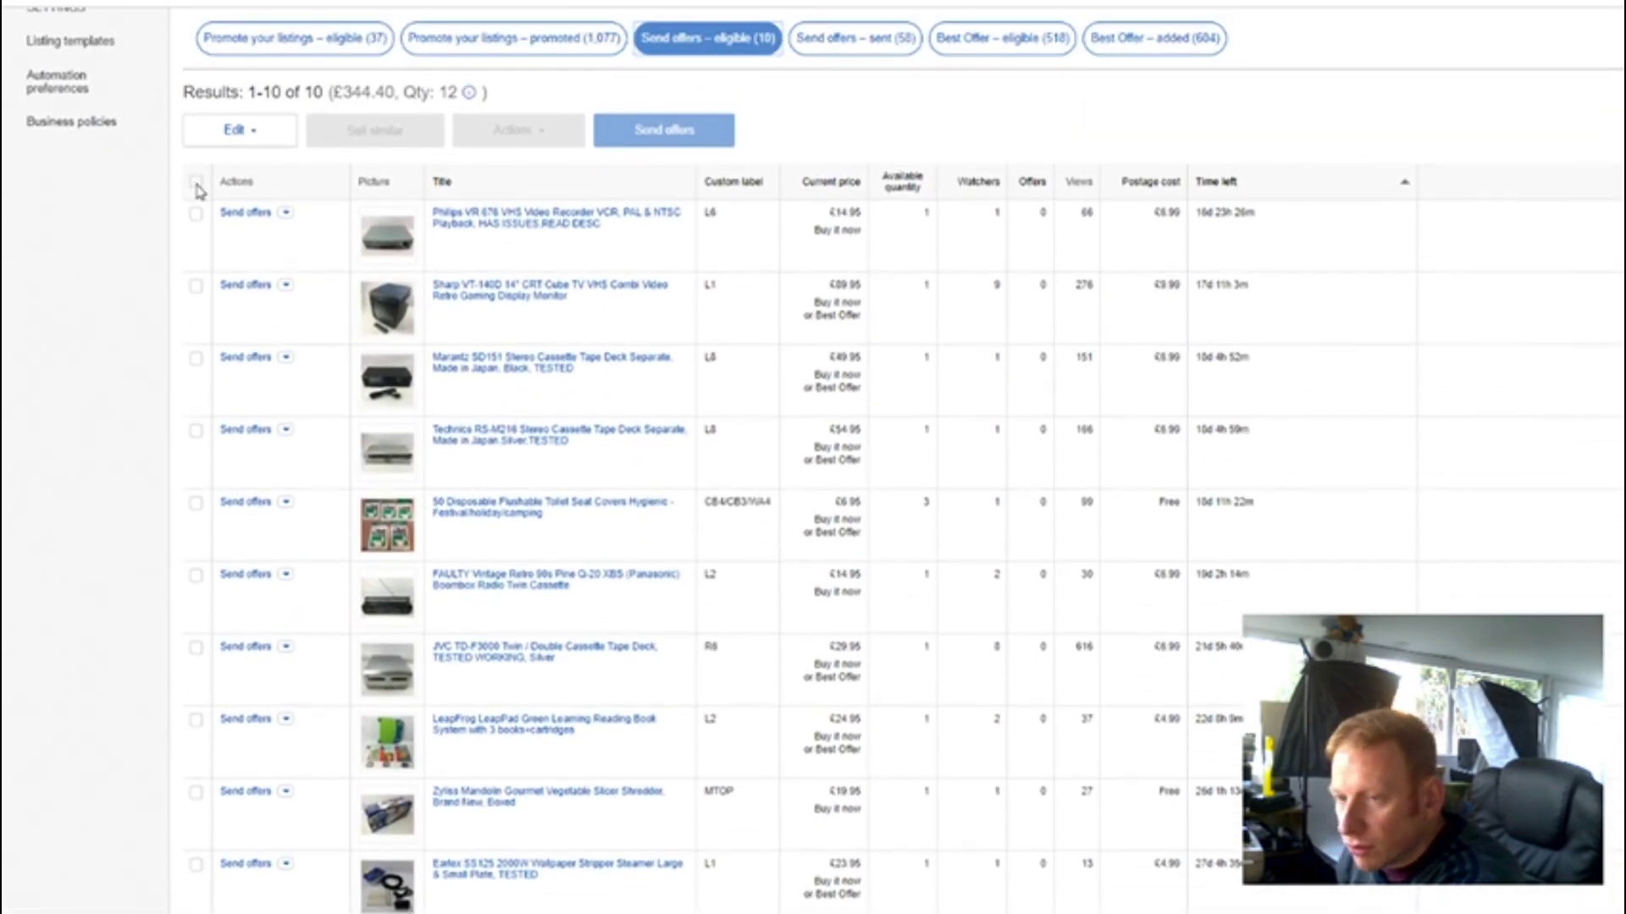
- Send interested buyers of all the eligible listings an offer of 10 percent off, keeping the default message
click(196, 183)
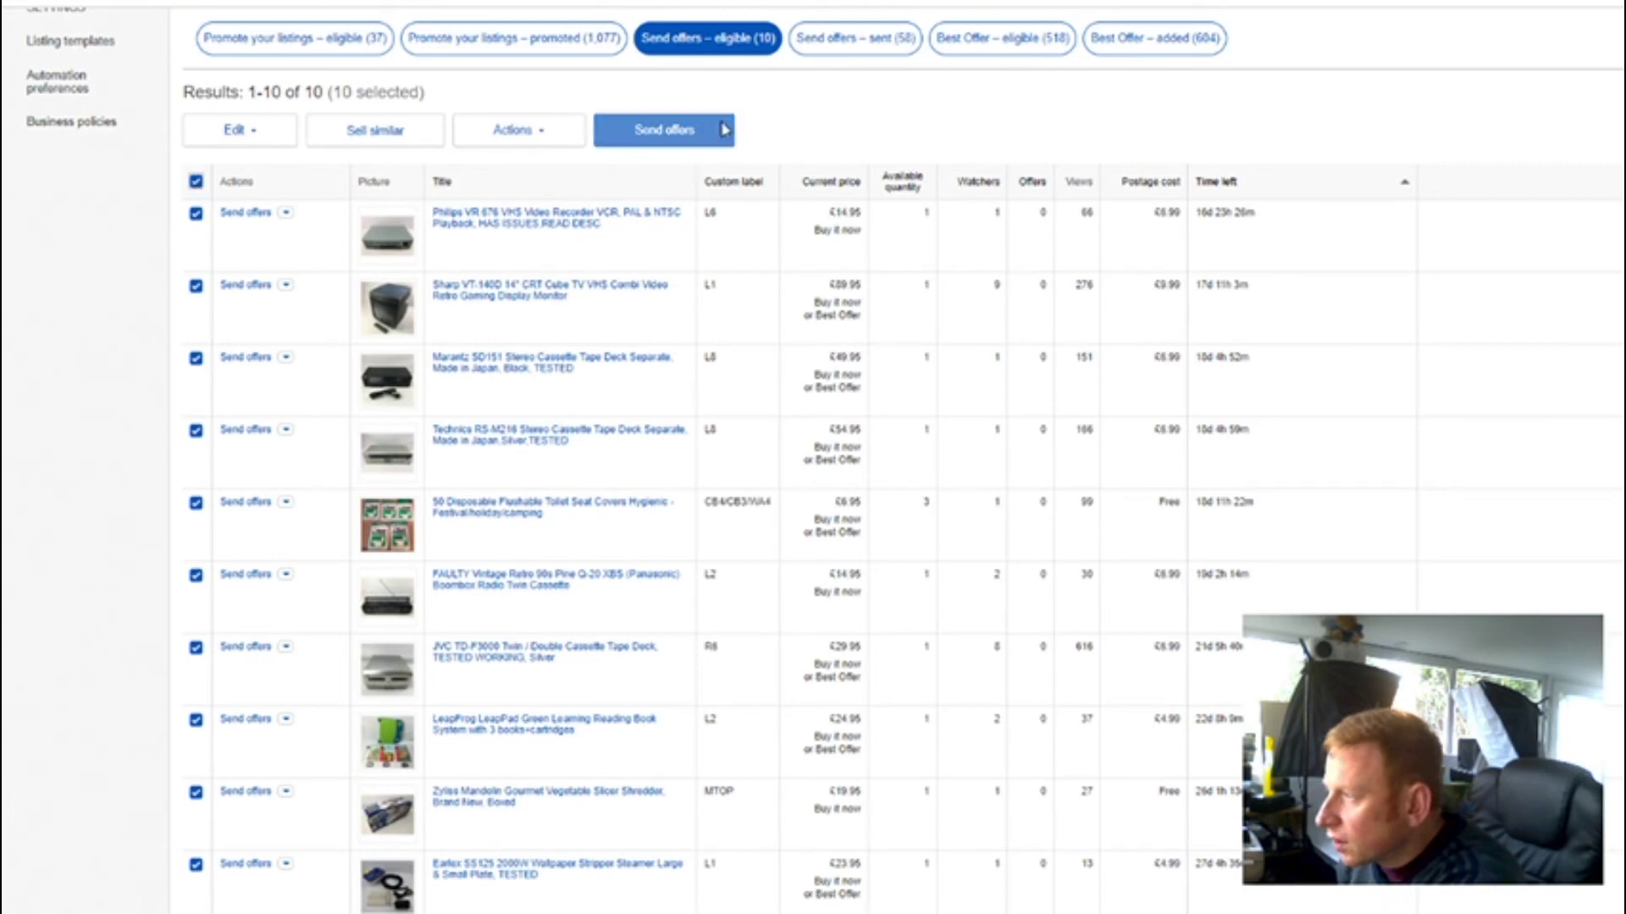
click(684, 131)
click(668, 339)
text(10)
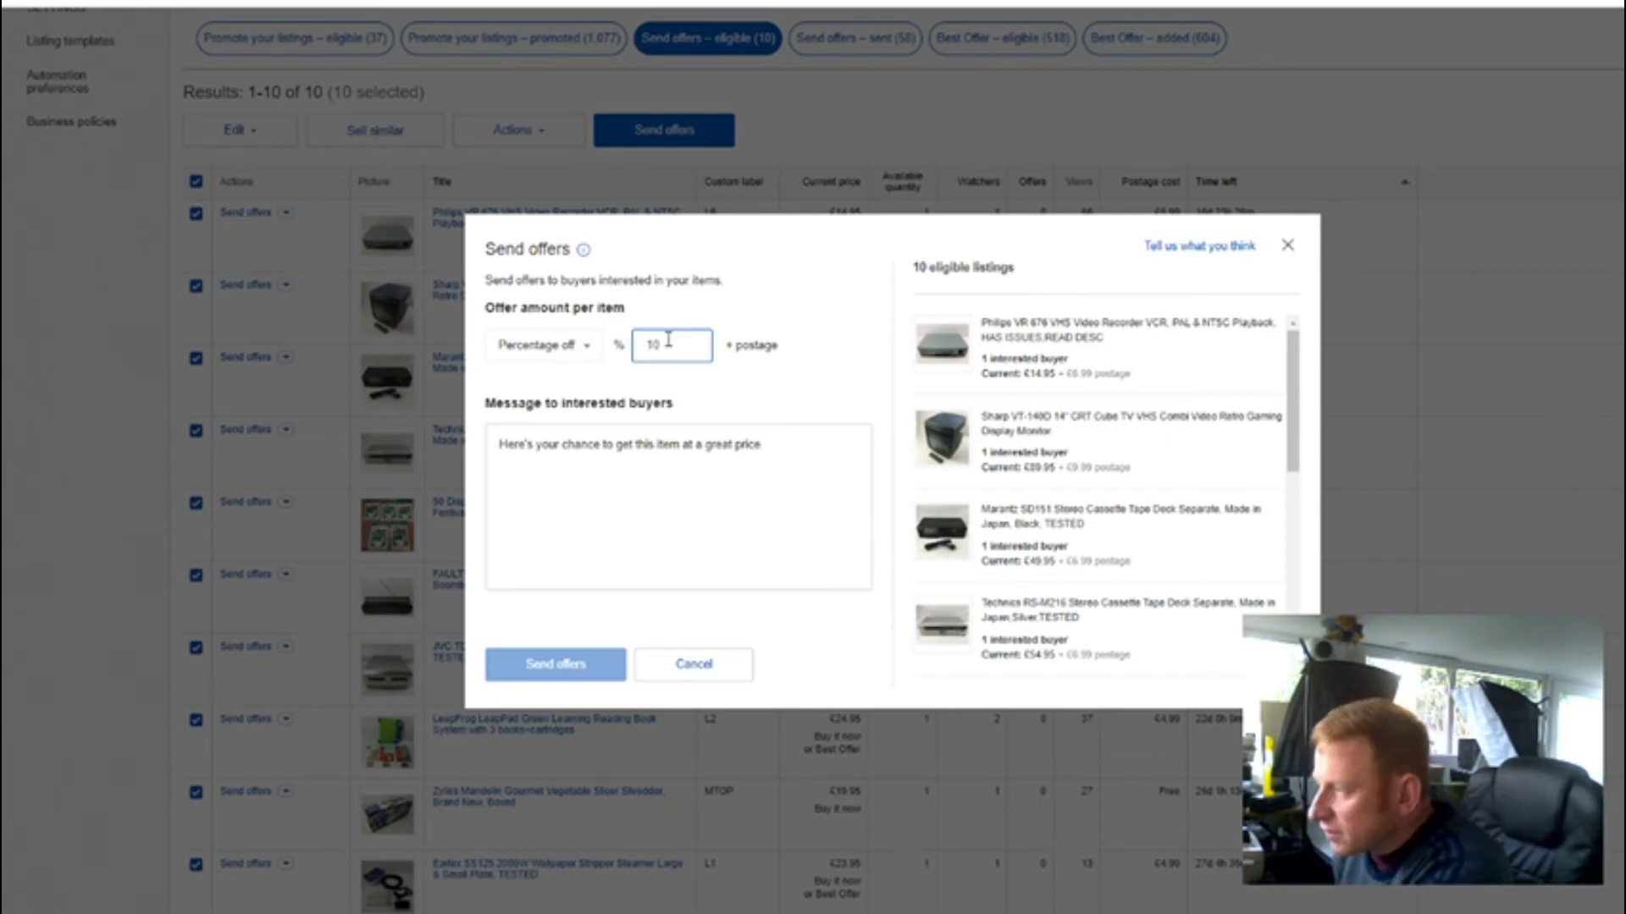
click(733, 487)
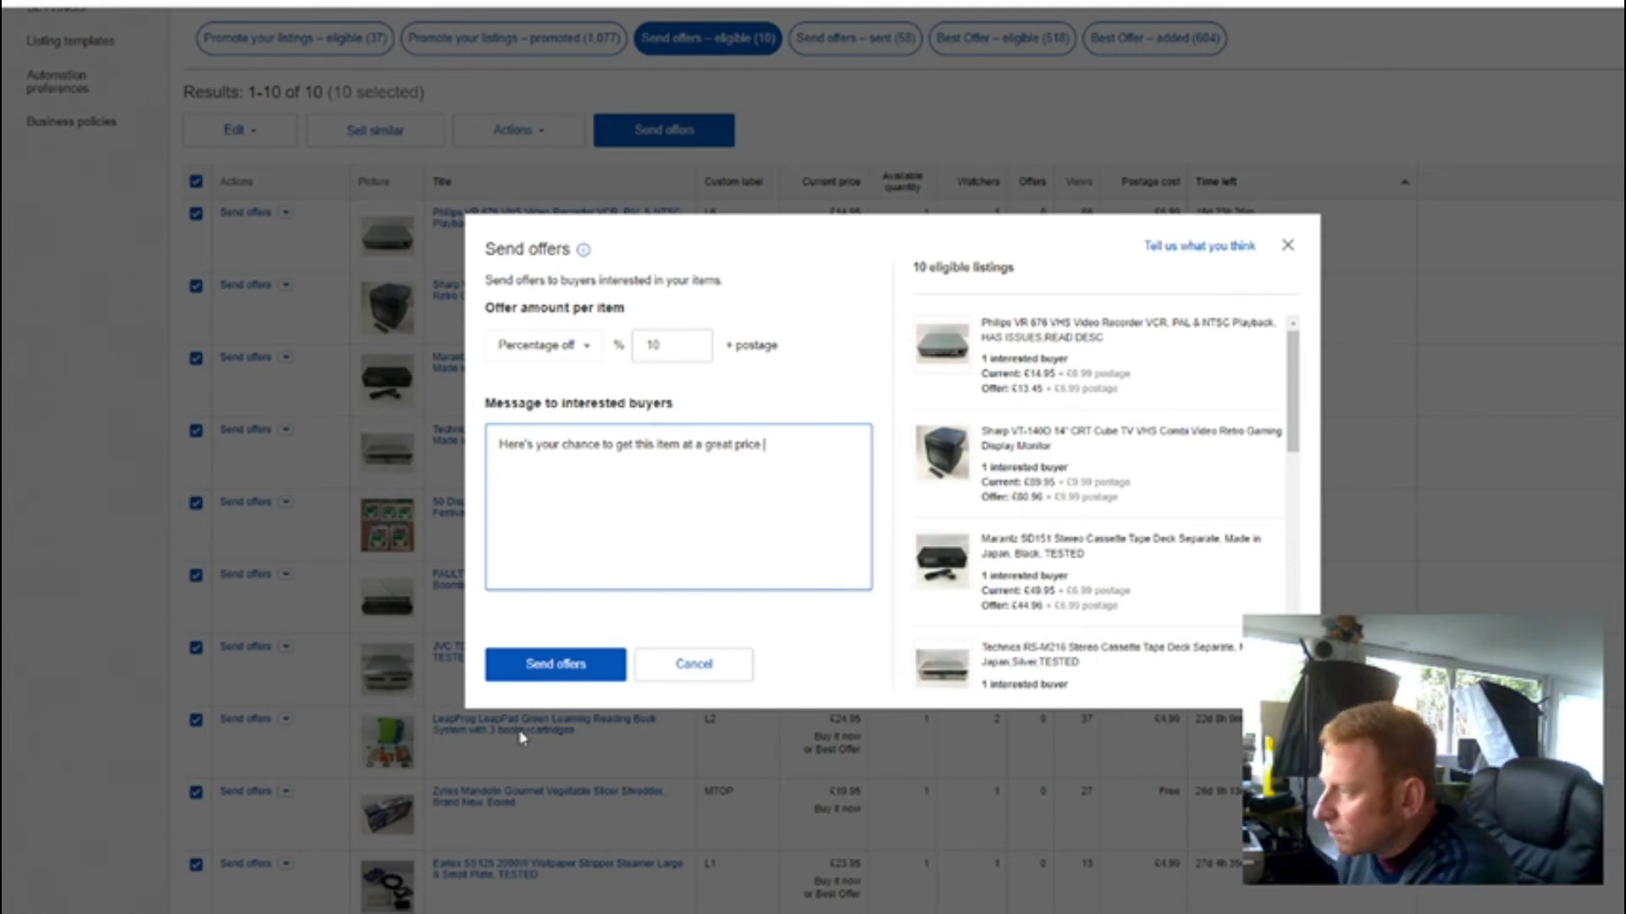
click(536, 682)
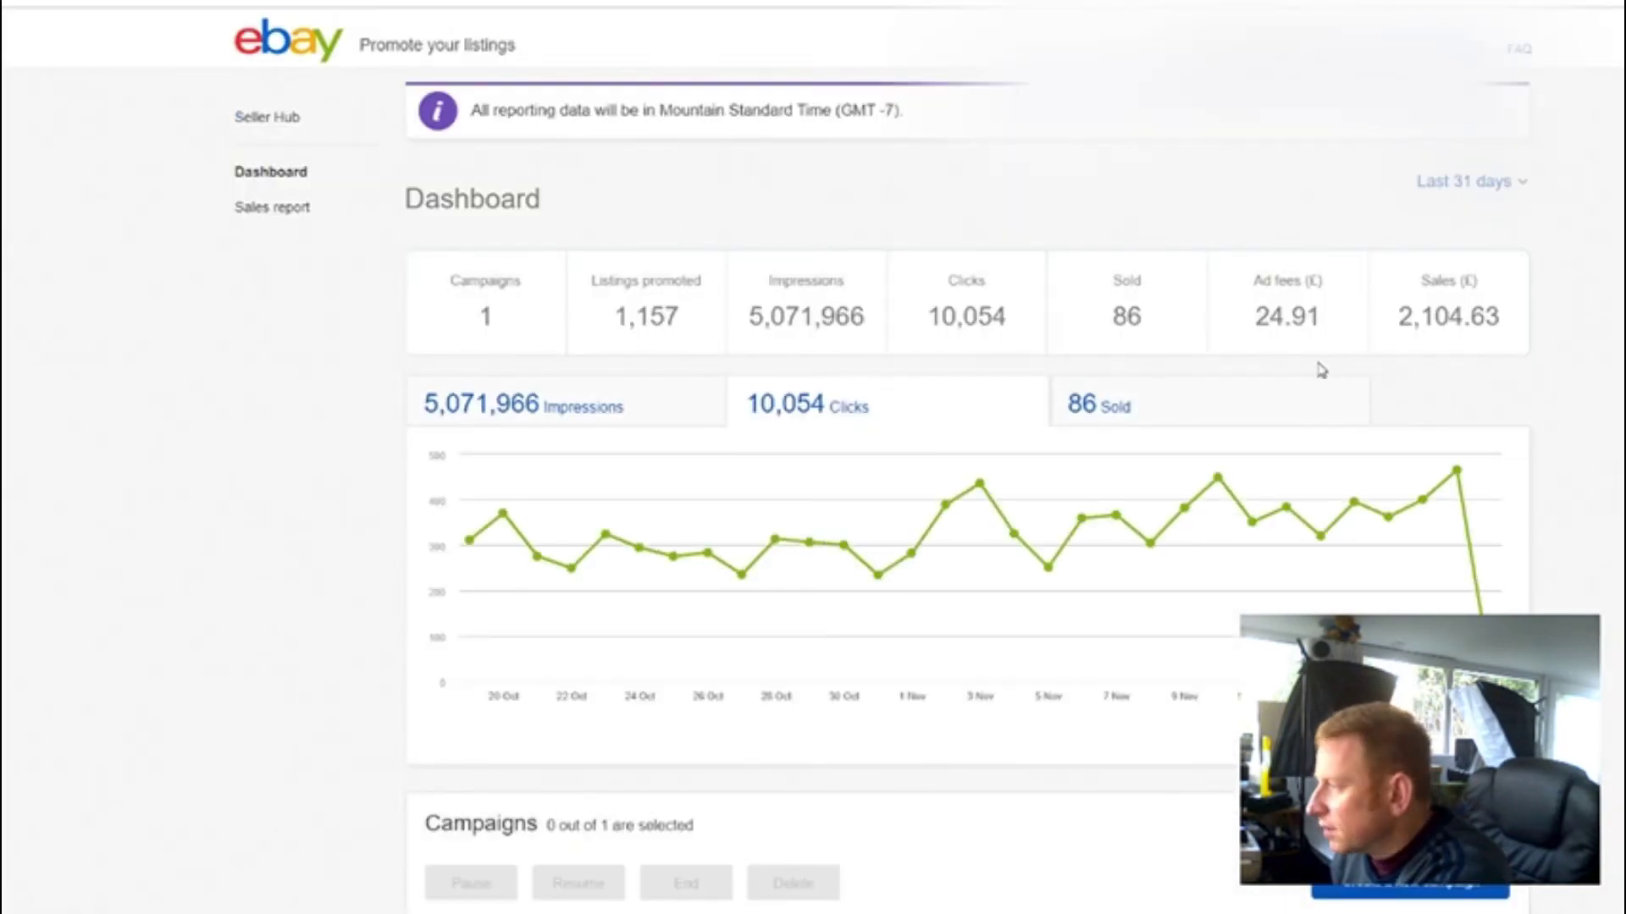
- Create a new promotion campaign in bulk, selecting All Shop categories and keeping all recommended listings included
scroll(1308, 406, down, 2)
scroll(1101, 474, down, 3)
click(1391, 453)
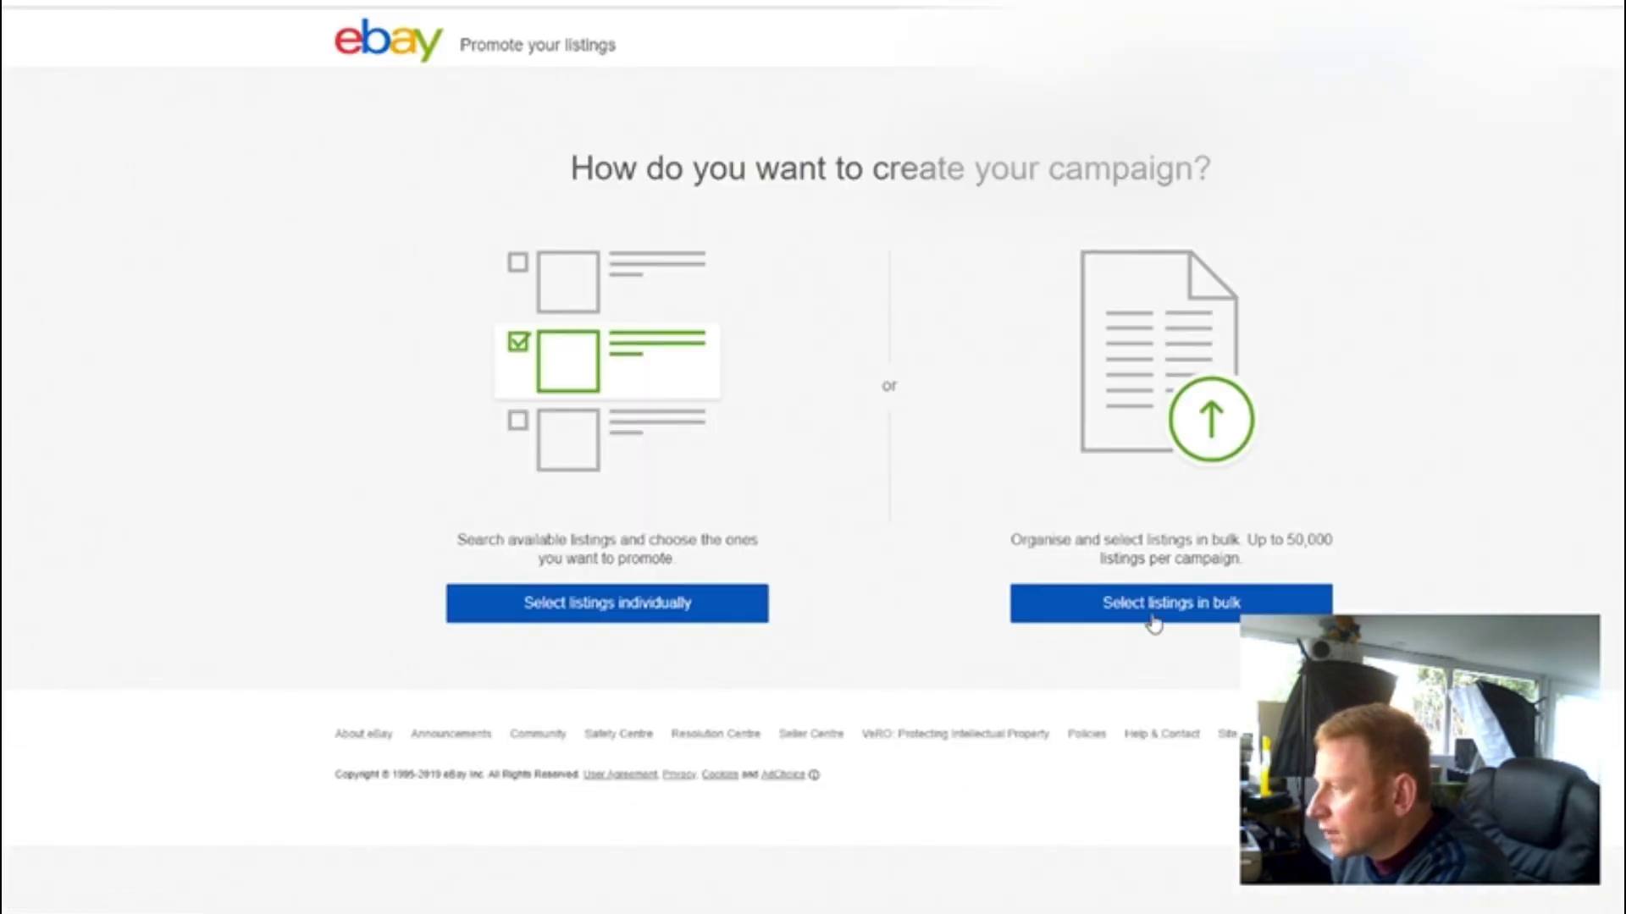
click(1150, 608)
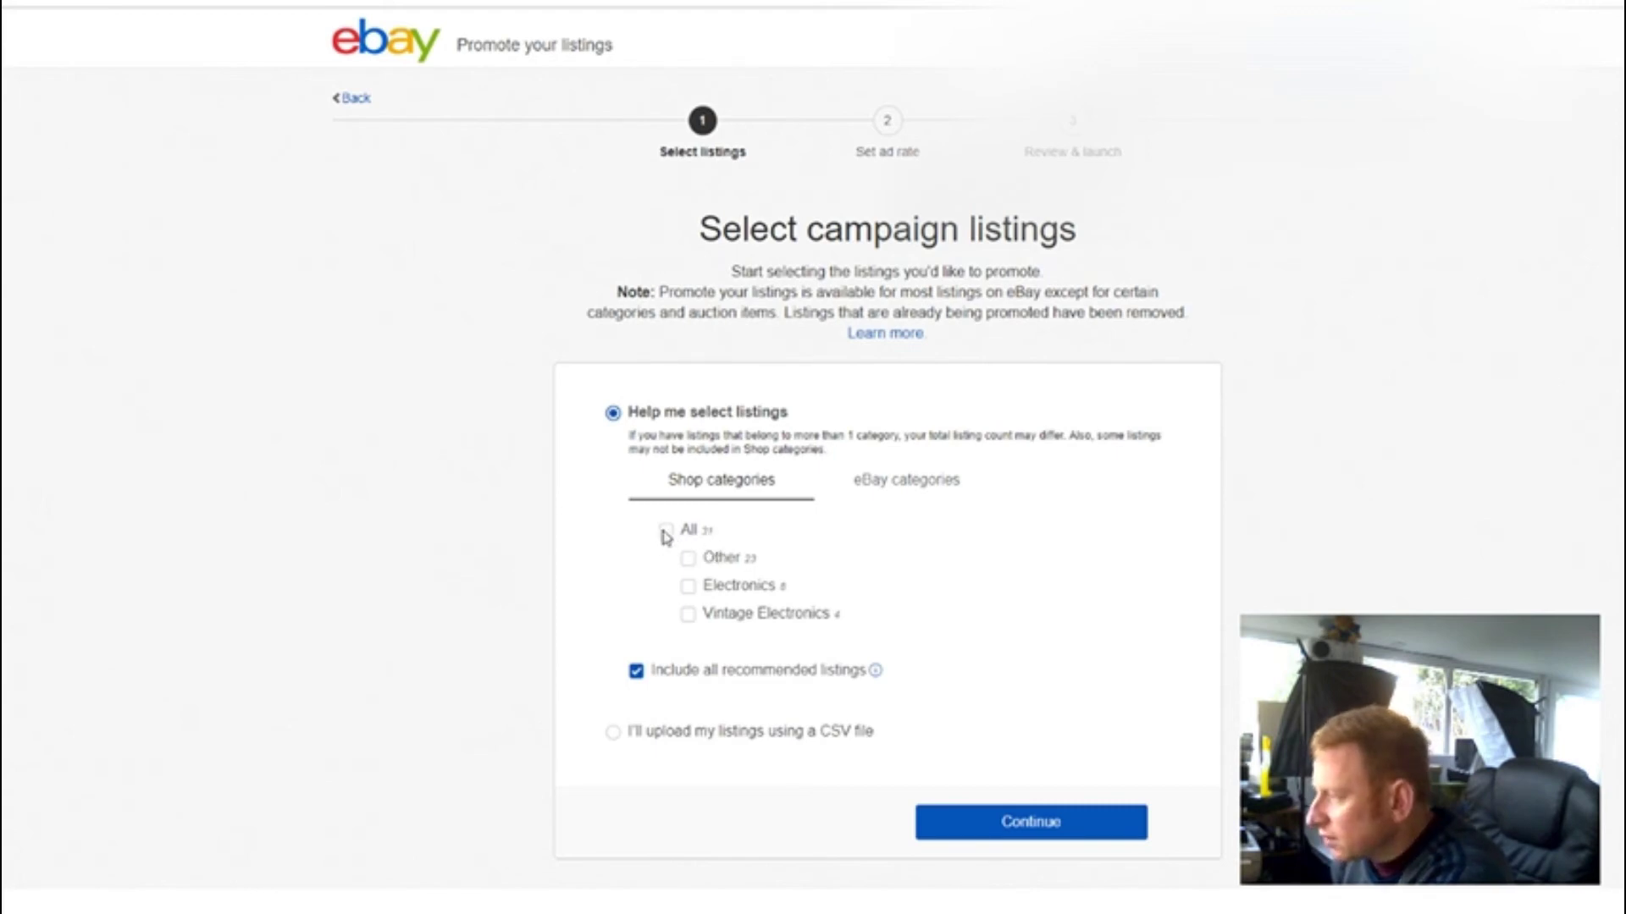
click(666, 531)
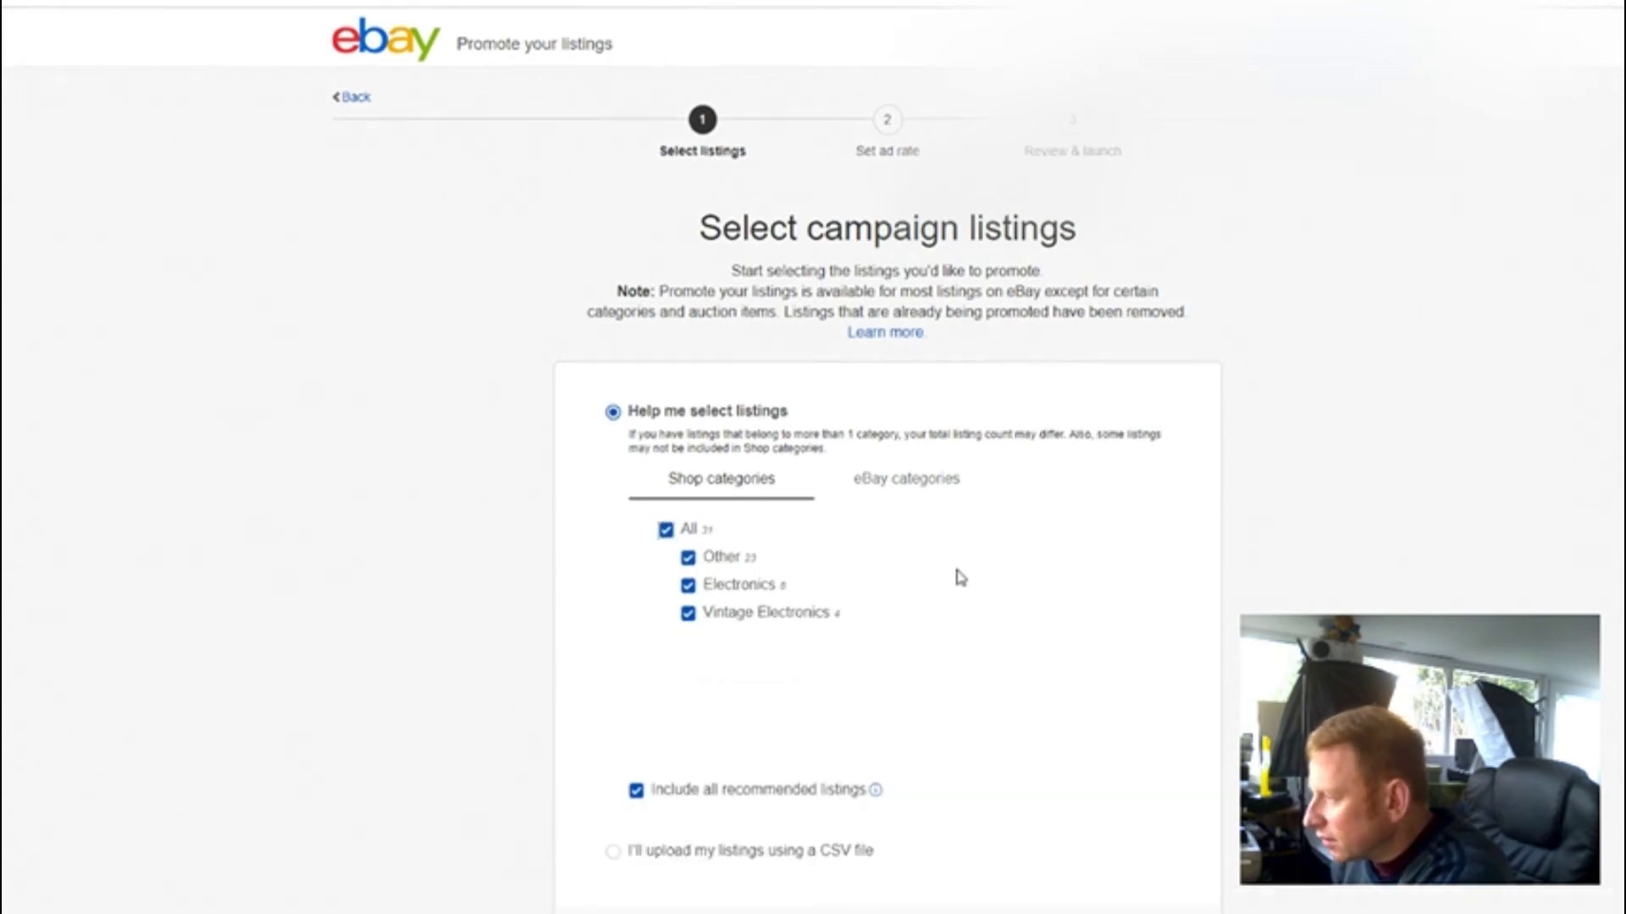
scroll(958, 574, down, 2)
click(1016, 757)
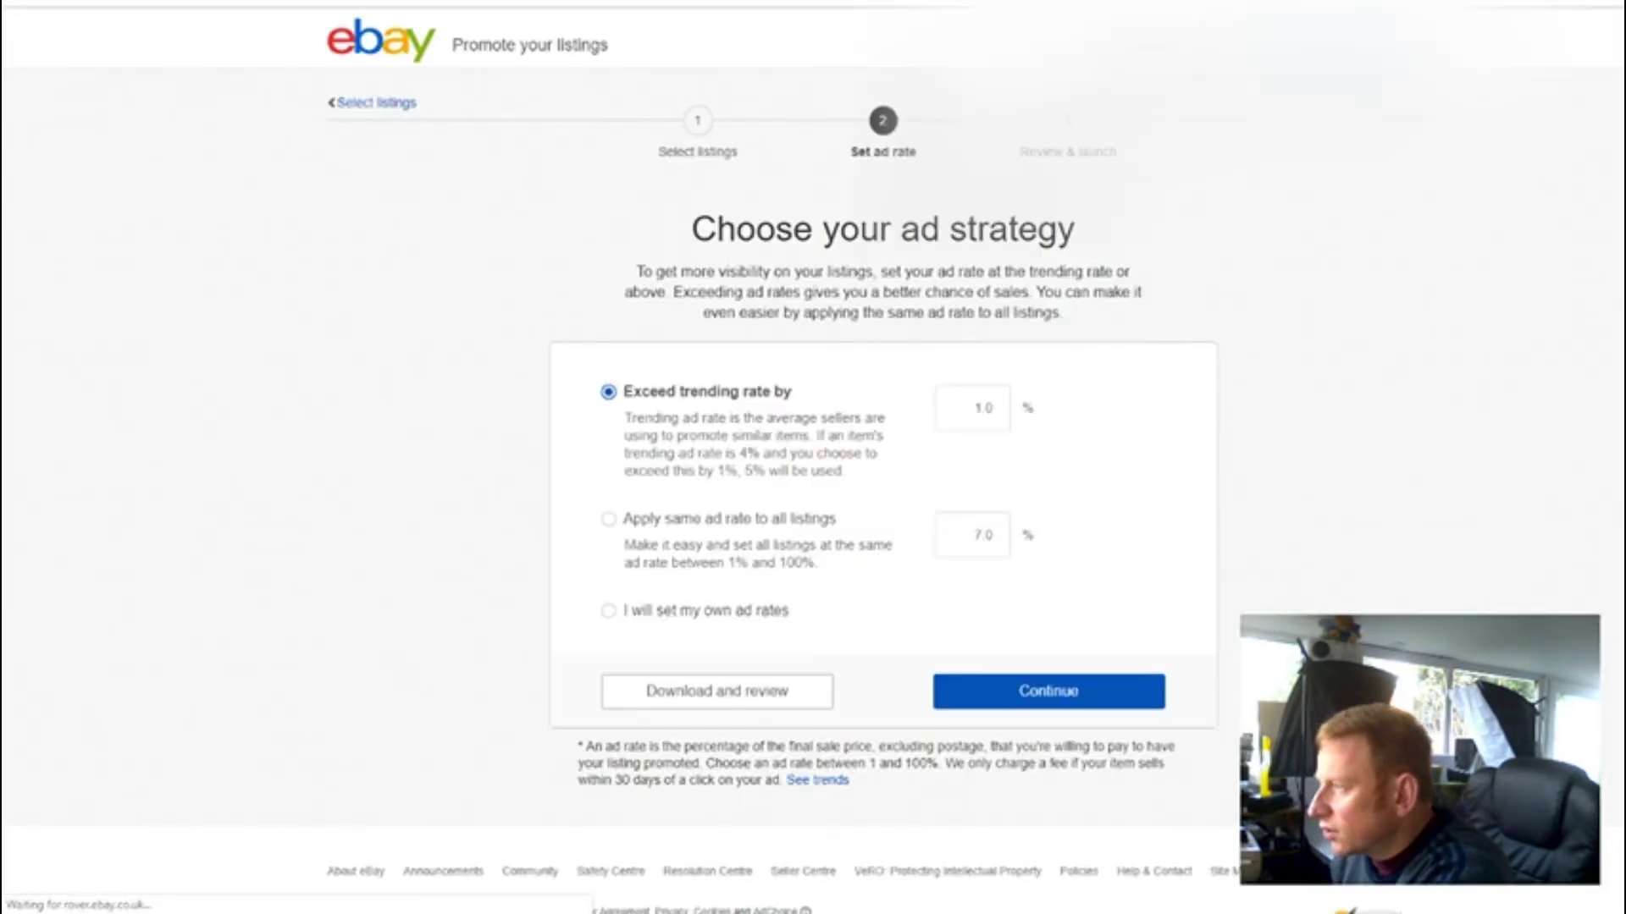
- Apply the same ad rate of 1% to all listings in the campaign and continue to the launch stage
click(608, 520)
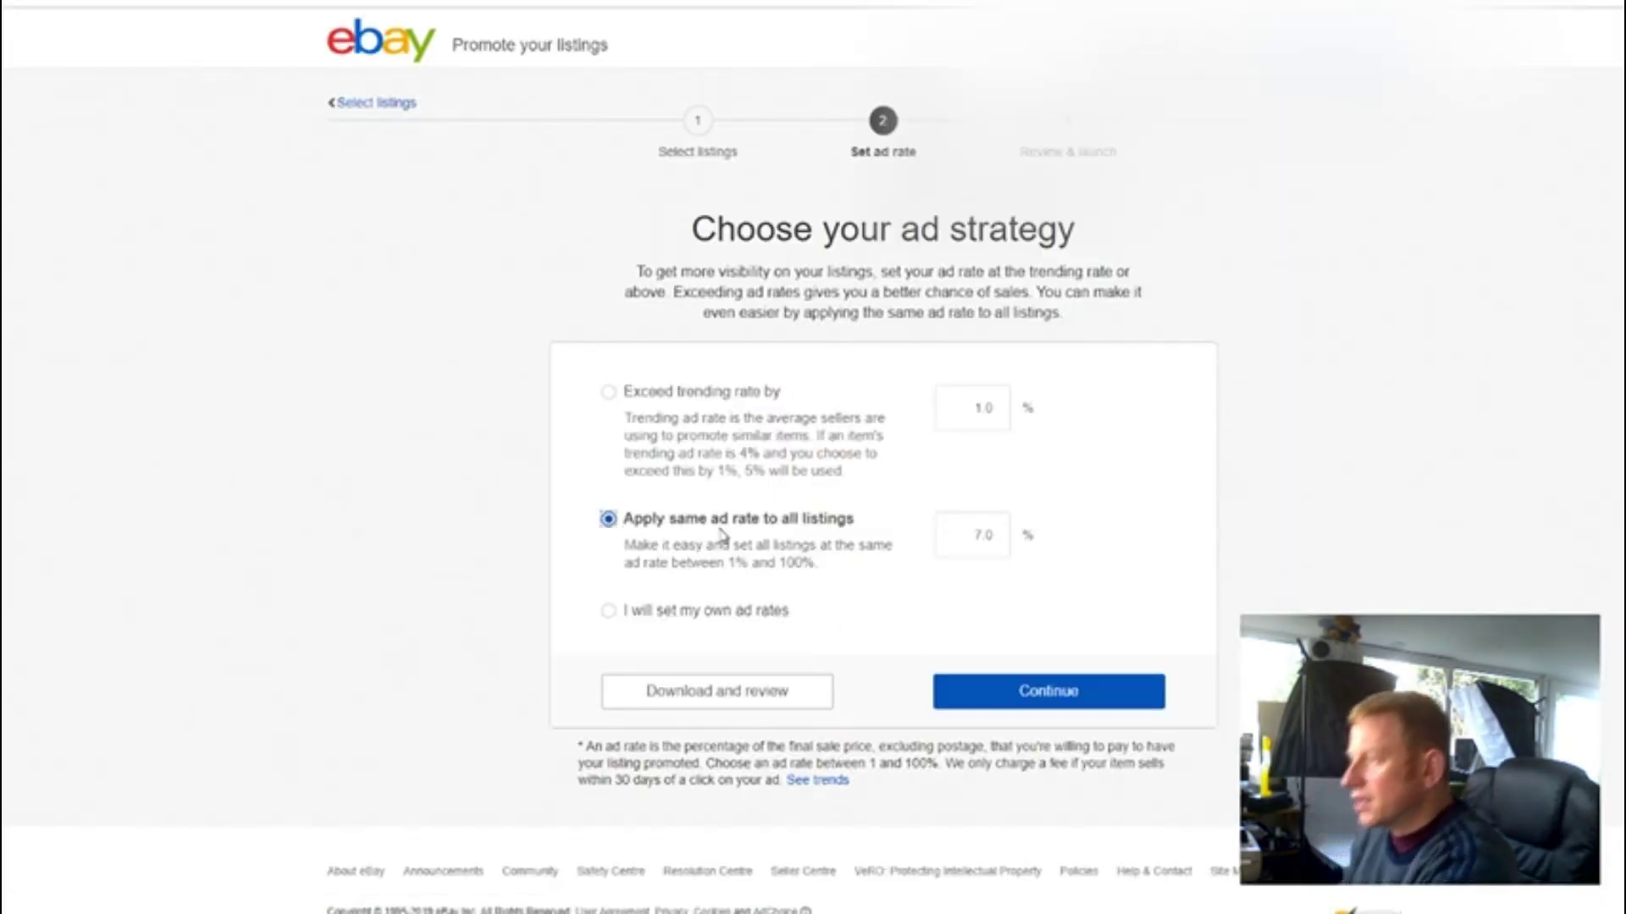
double_click(980, 534)
text(1)
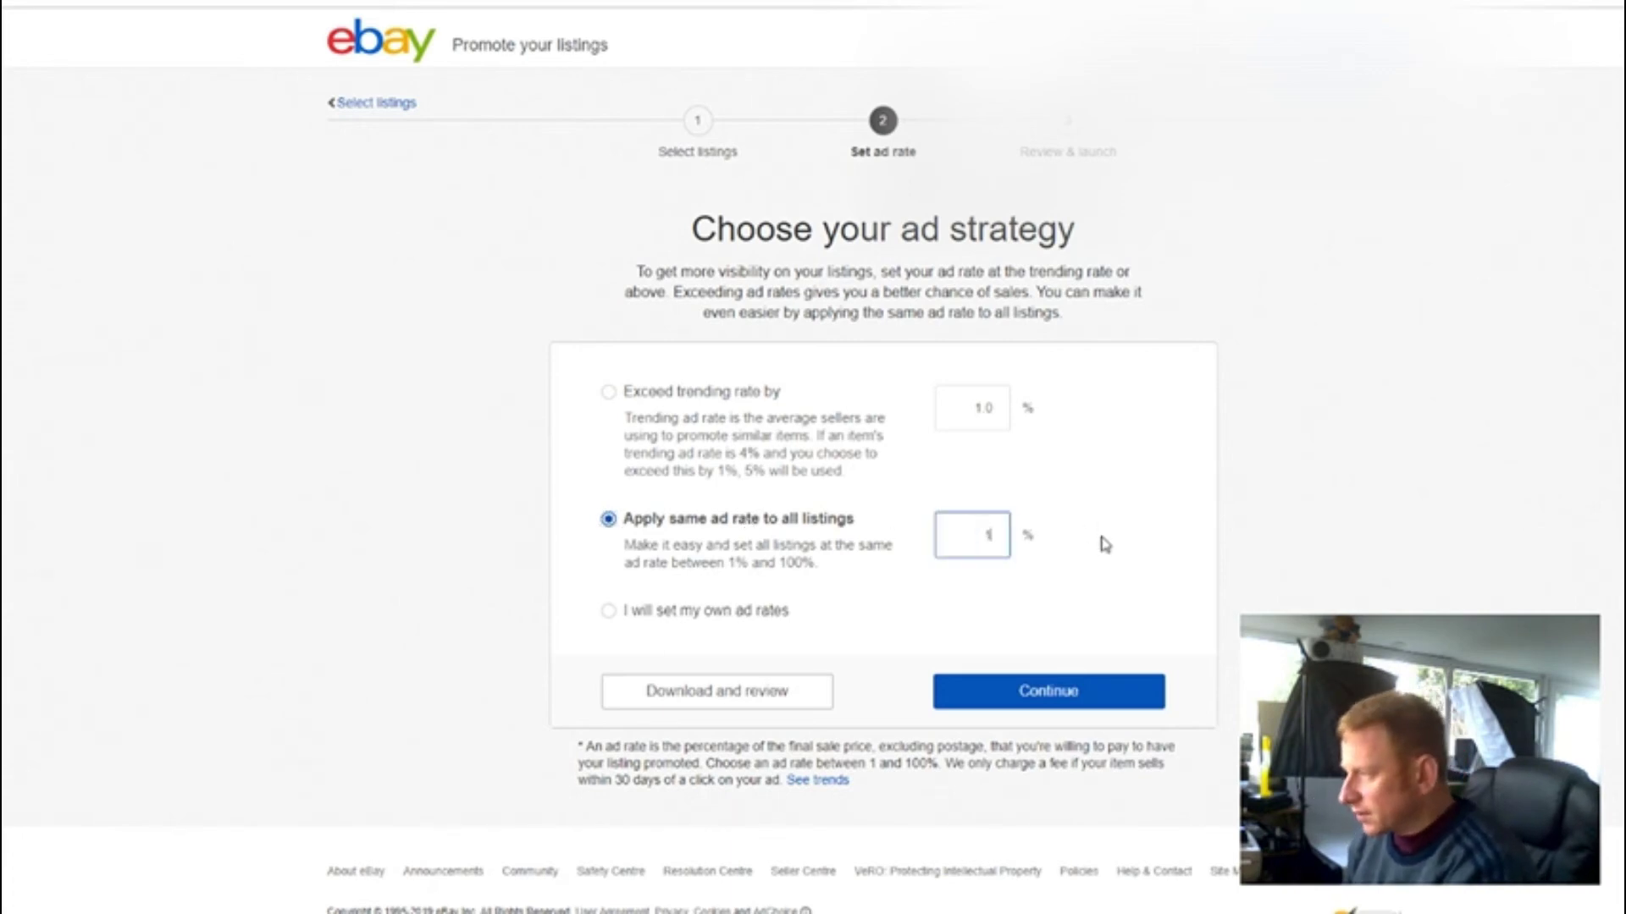
click(1136, 491)
click(1074, 695)
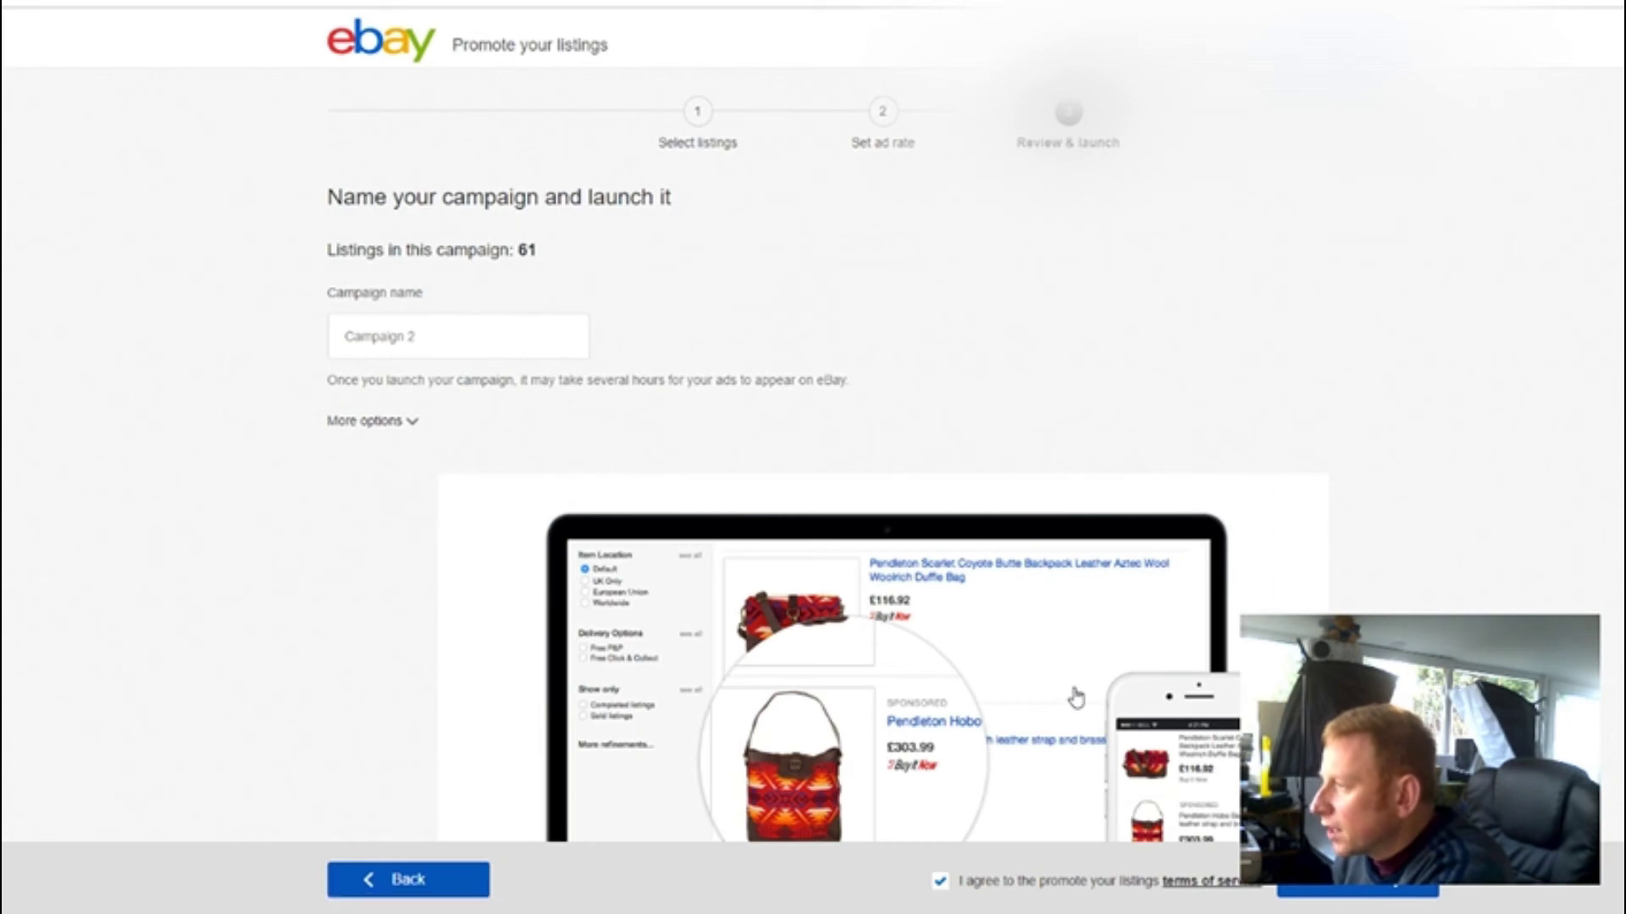
- Launch the campaign under its default name and check its entry in the dashboard's campaign list
scroll(1533, 415, down, 2)
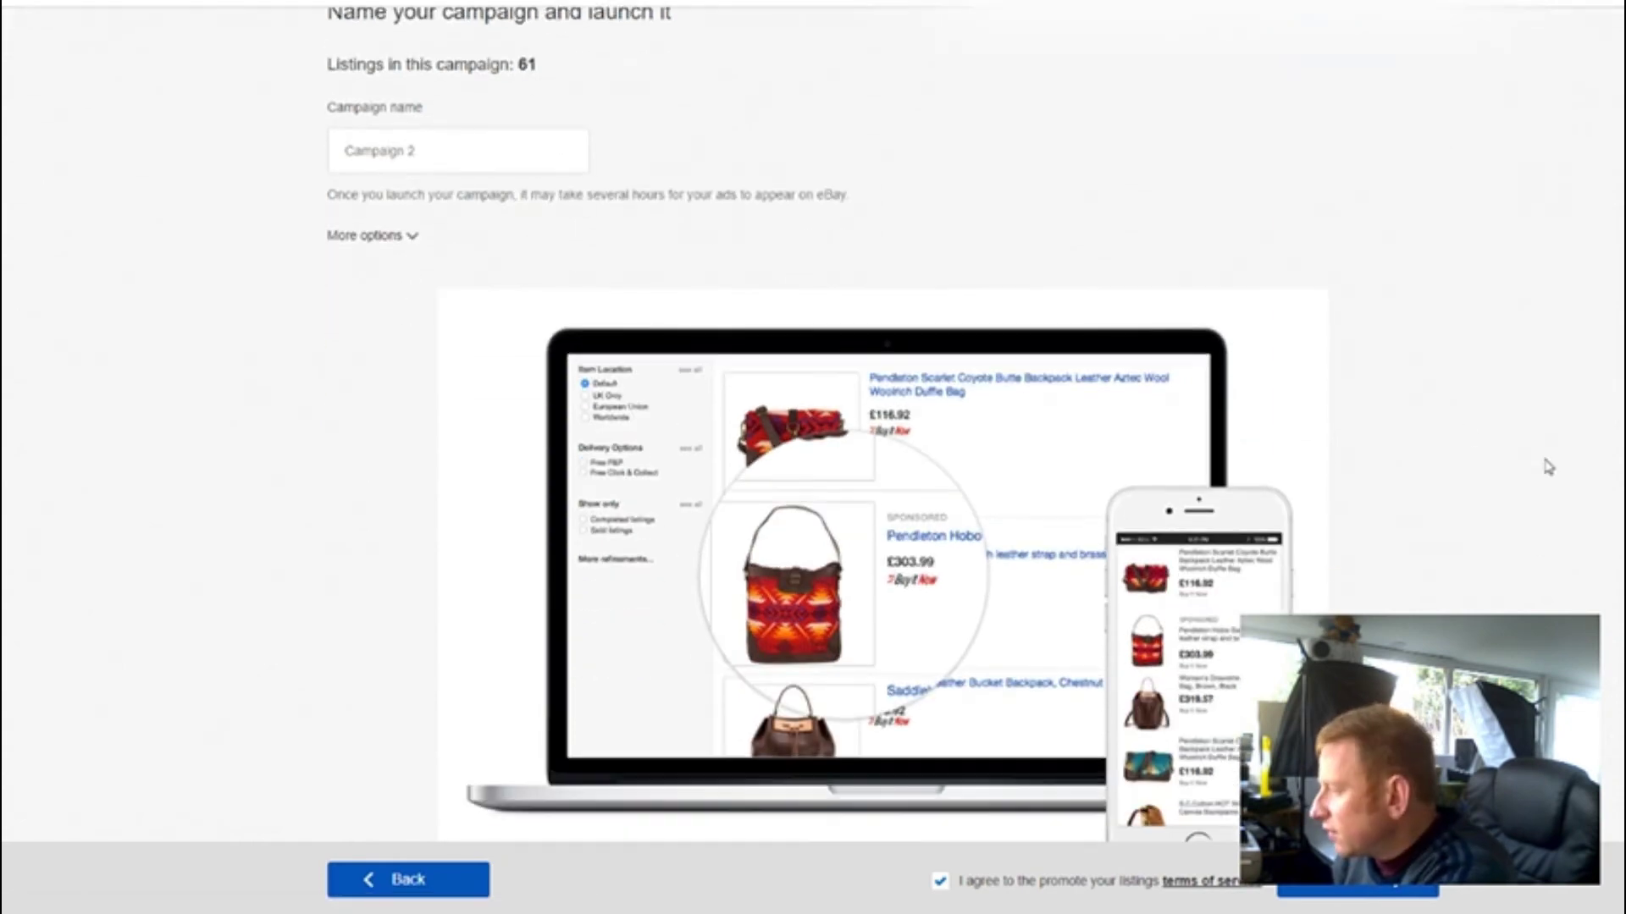
click(1346, 889)
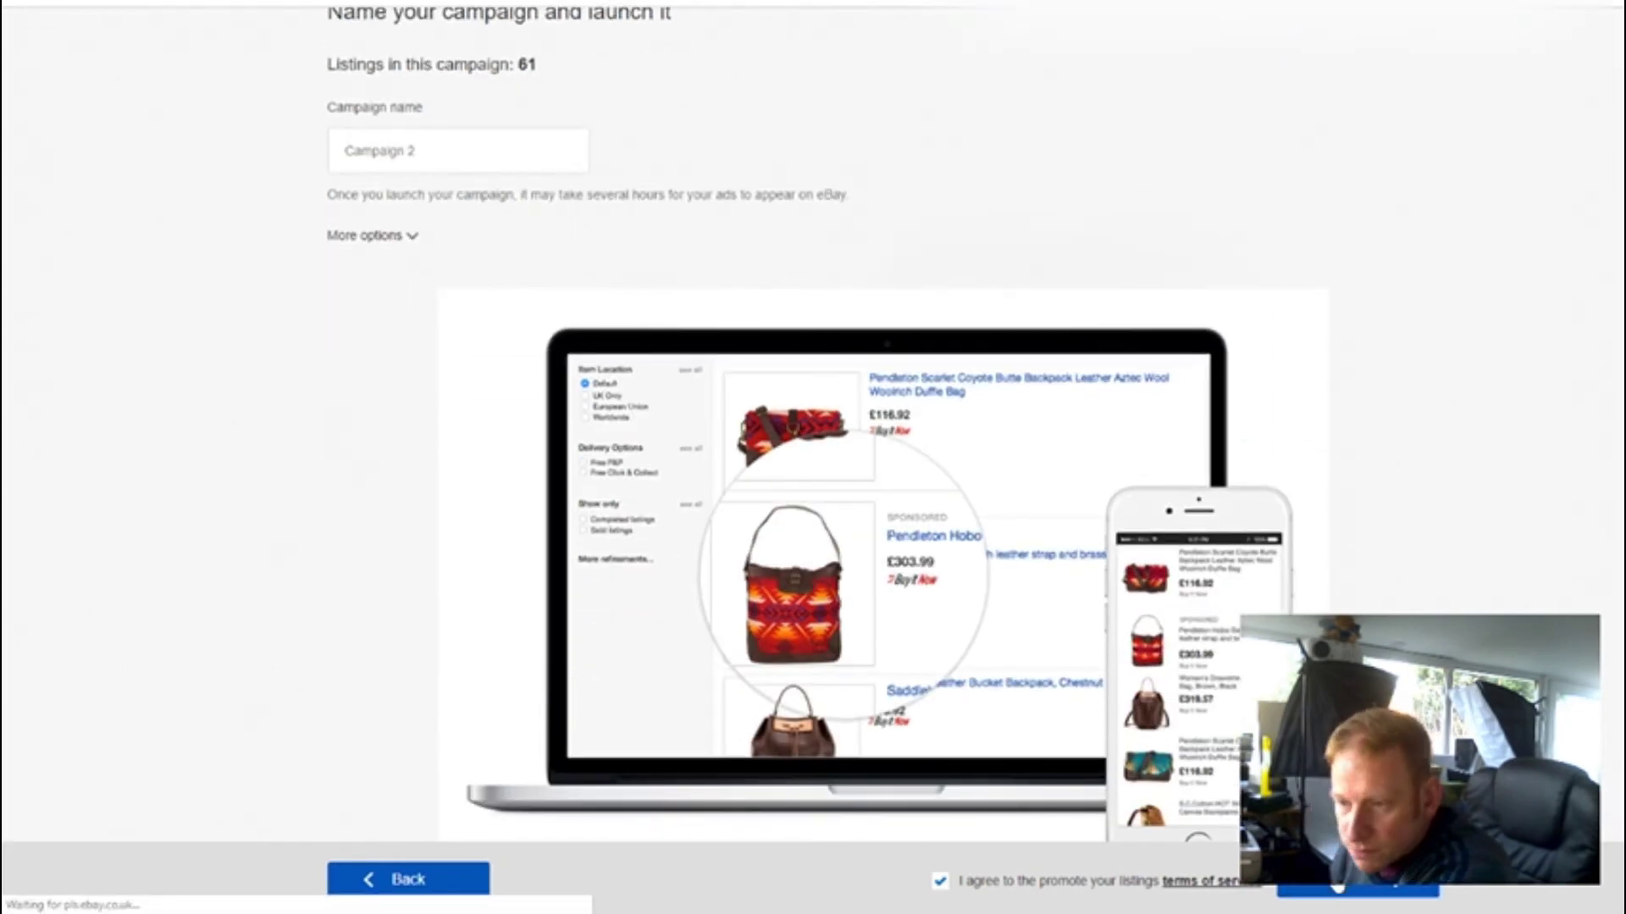
scroll(1041, 591, down, 2)
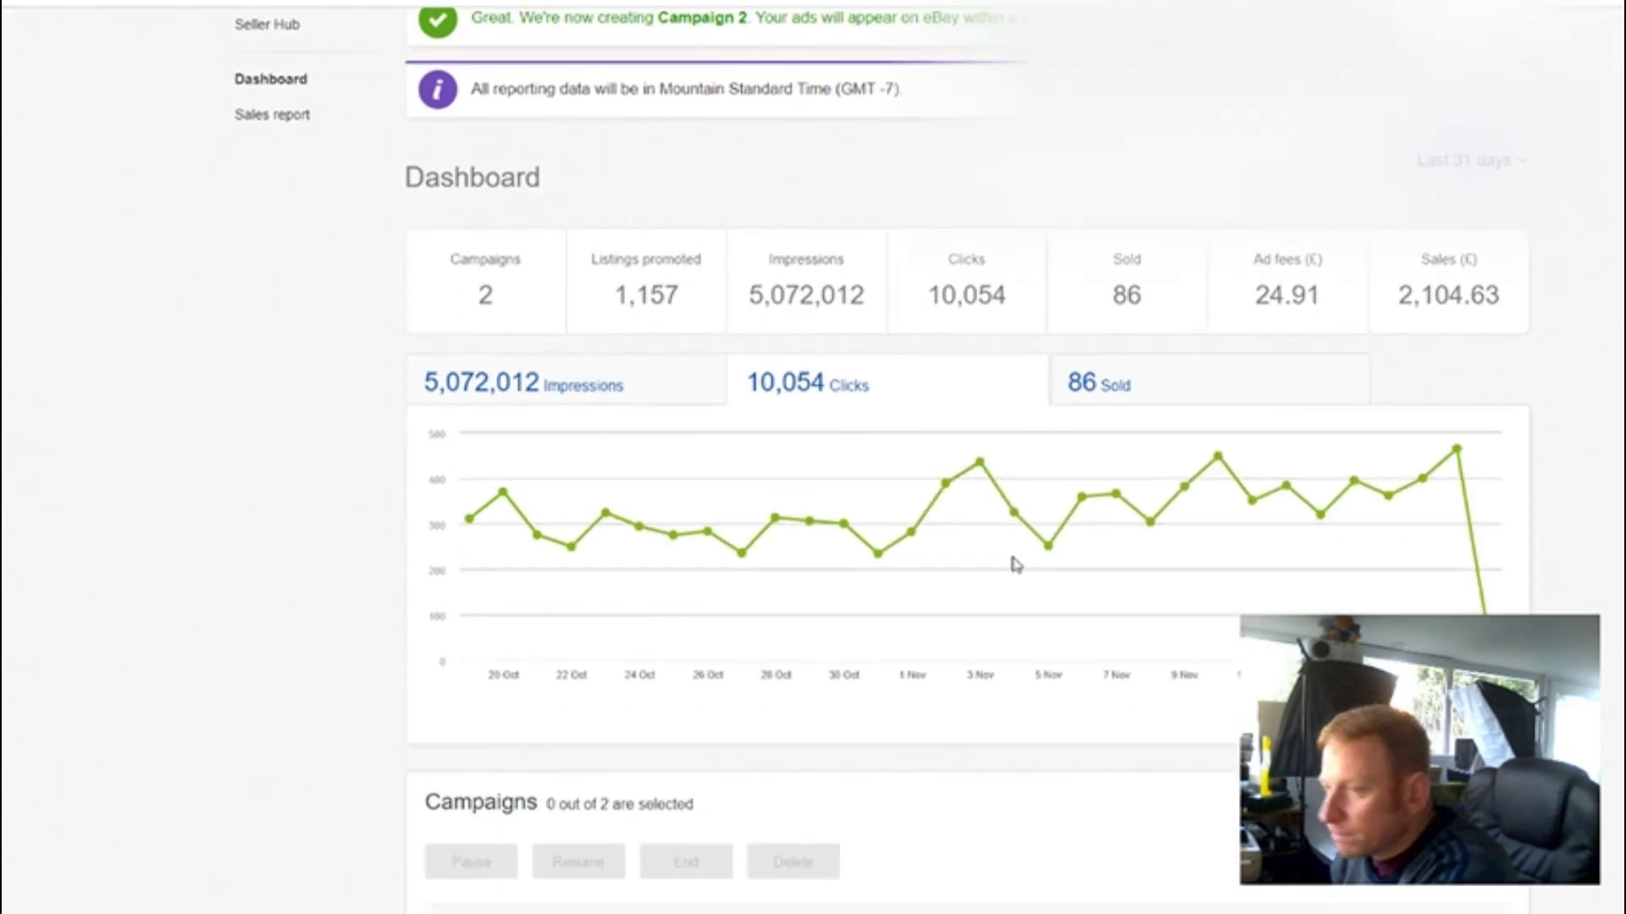
scroll(1007, 558, down, 5)
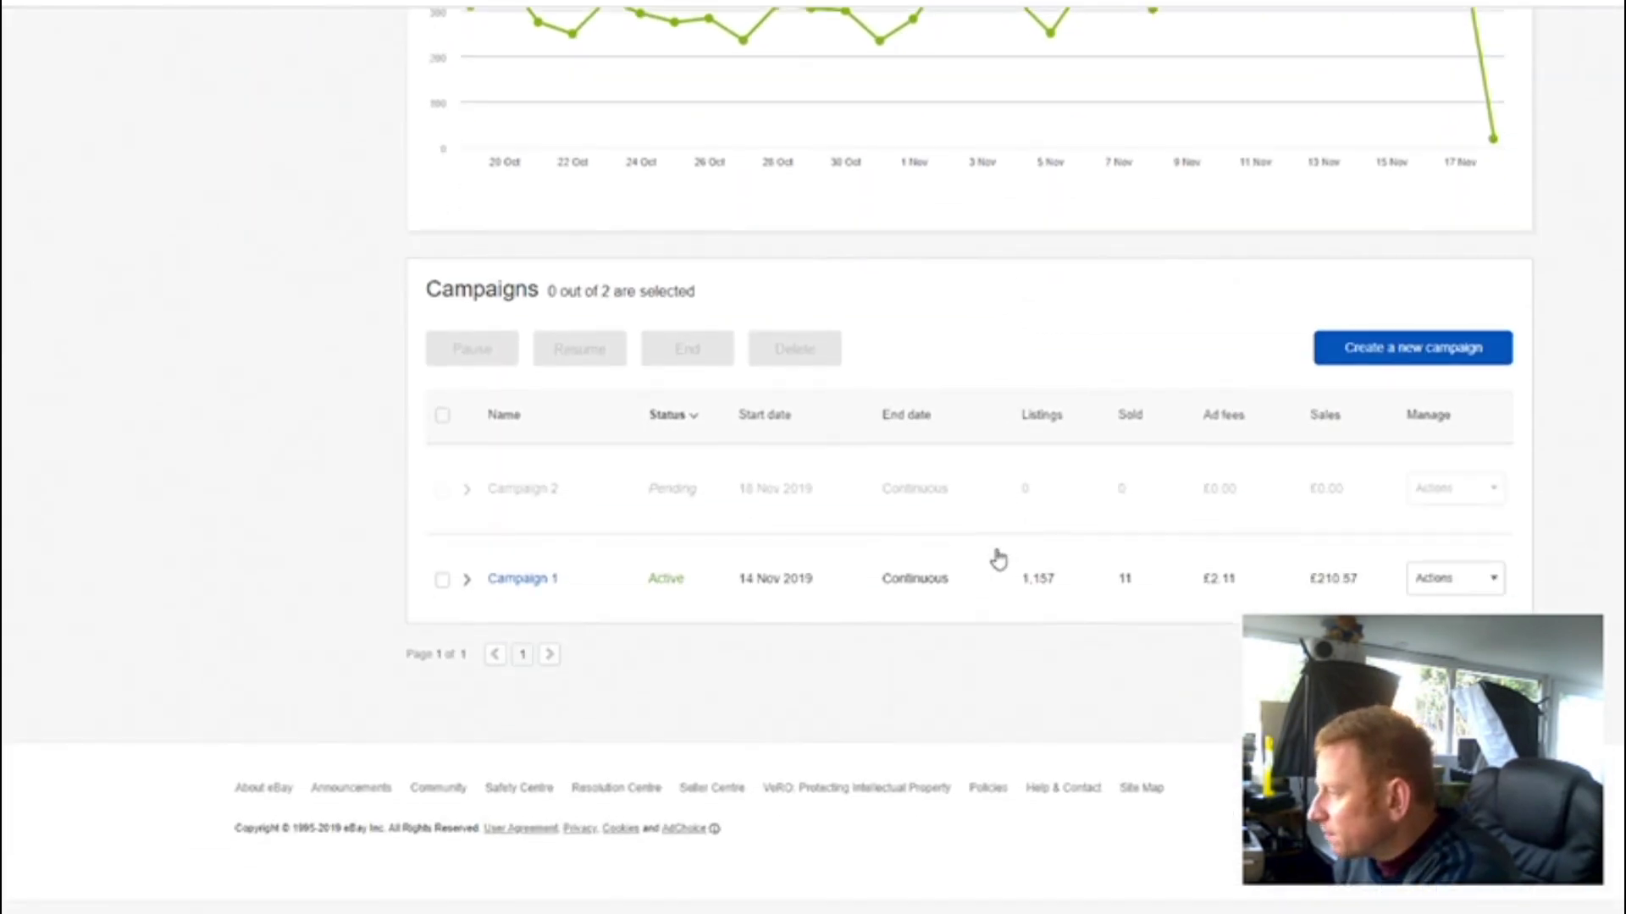